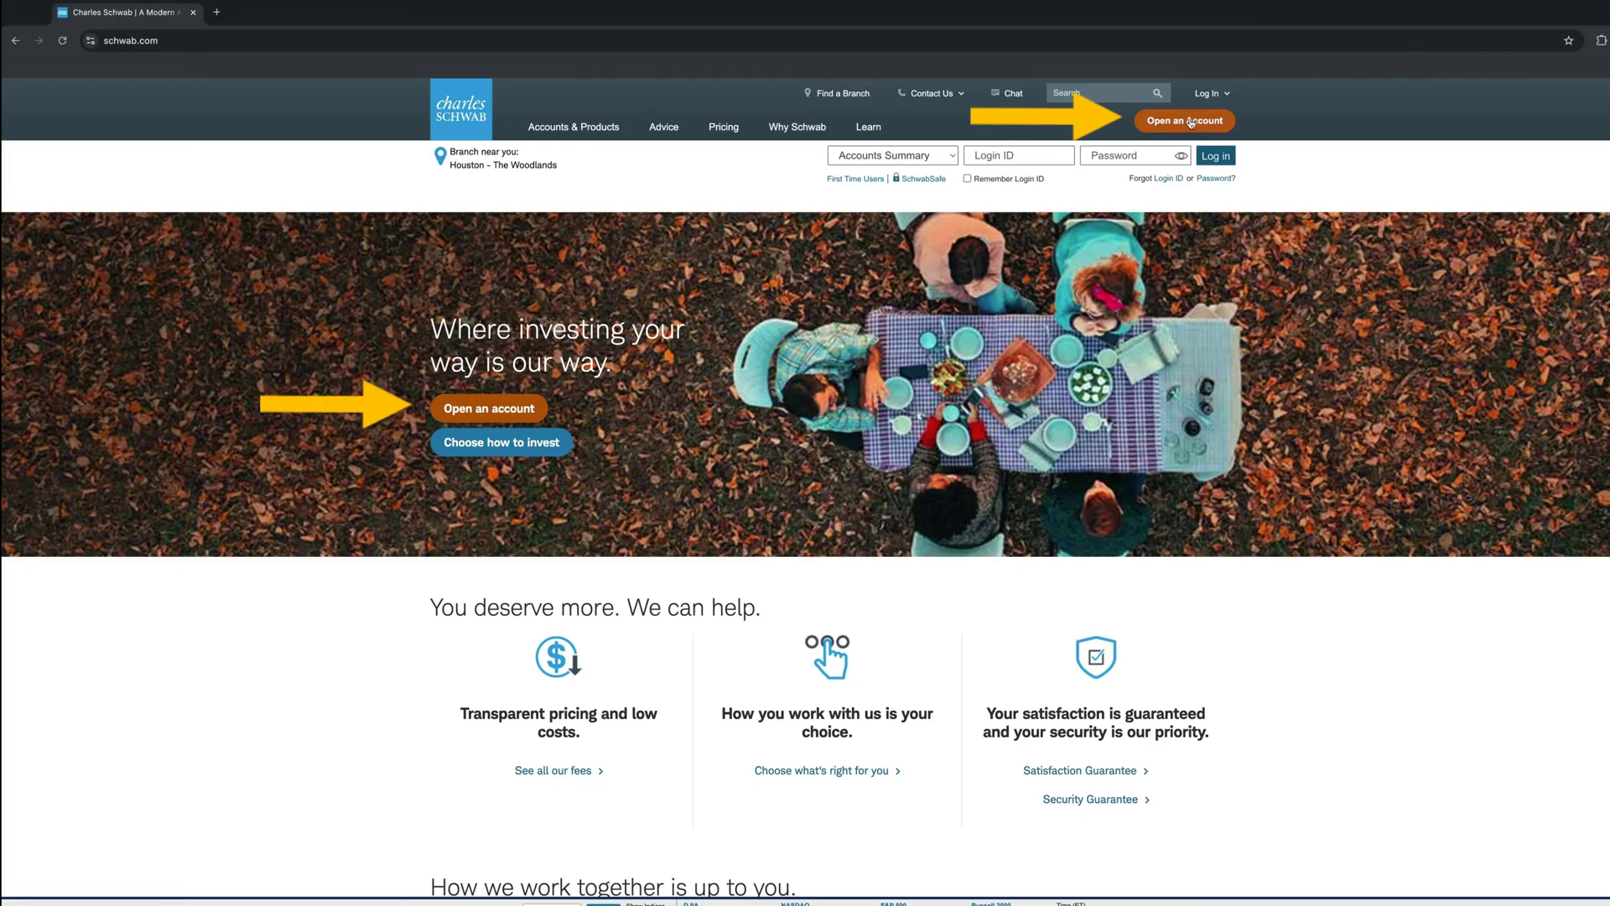
Browse the open-an-account page: Brokerage & Trading, Retirement, Trust & Estate, Banking & Lending, more
left_click(1191, 123)
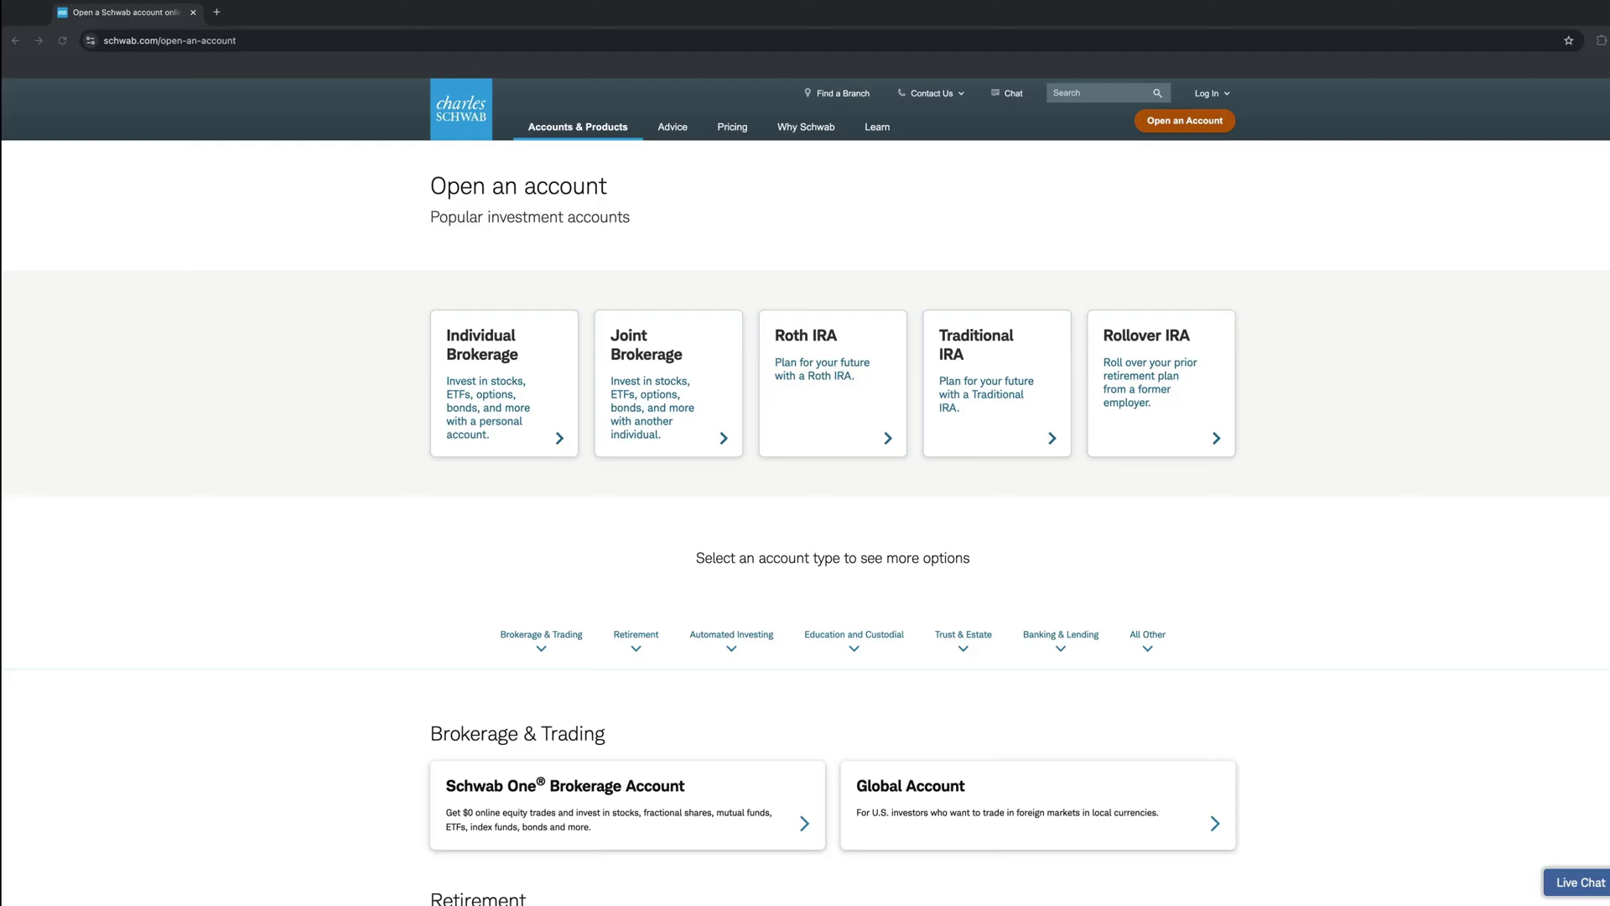
scroll(312, 570, "down", 3)
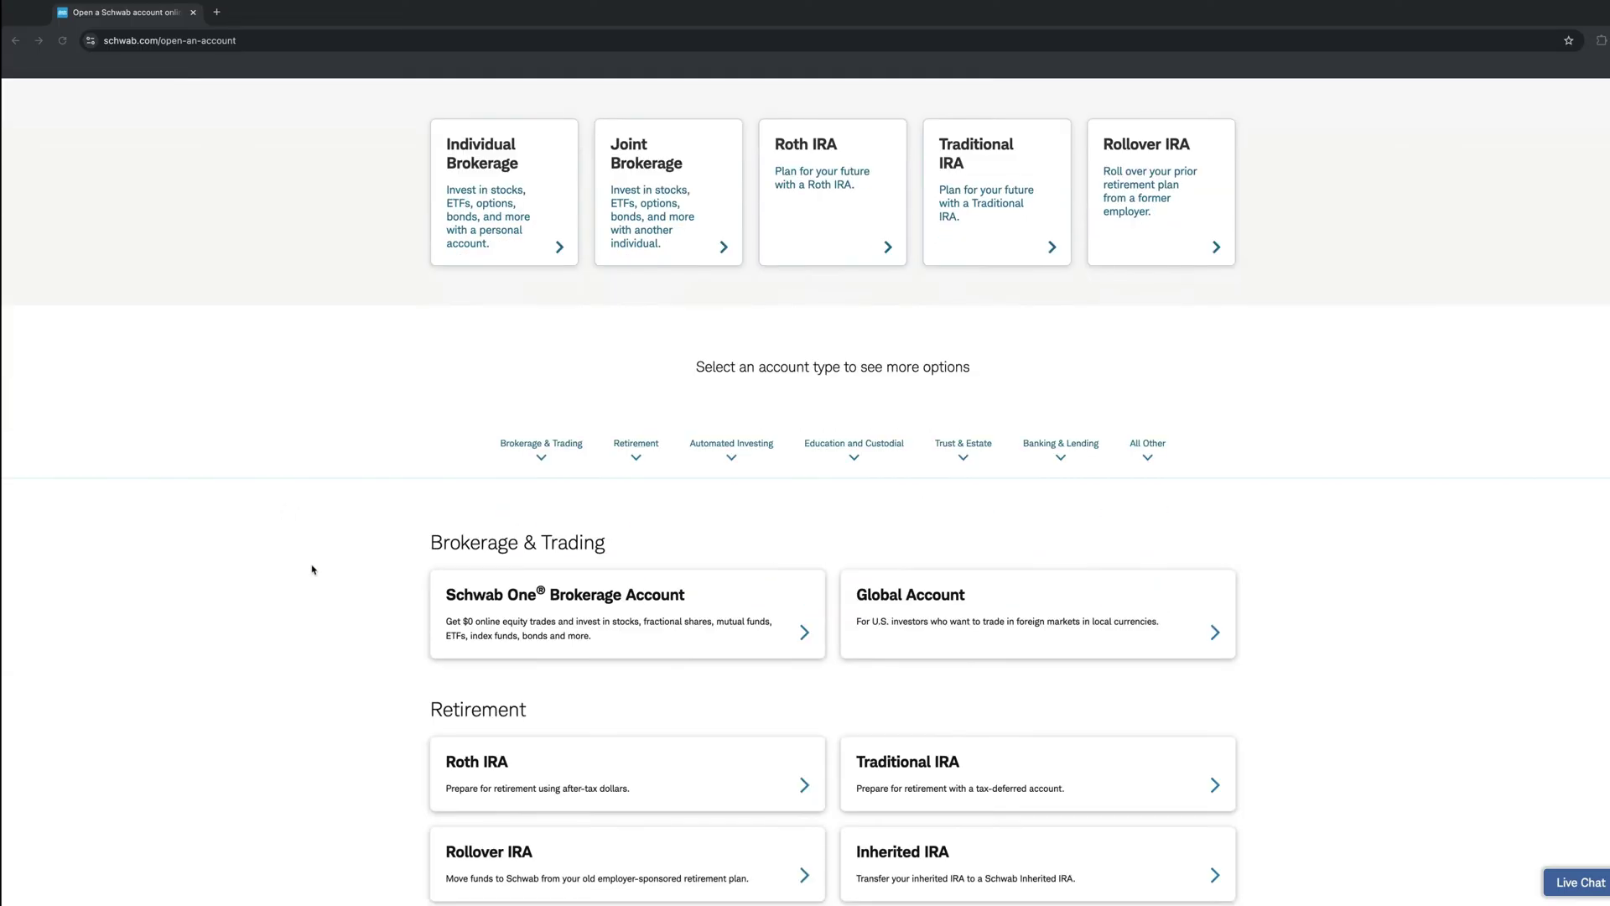
scroll(312, 570, "down", 3)
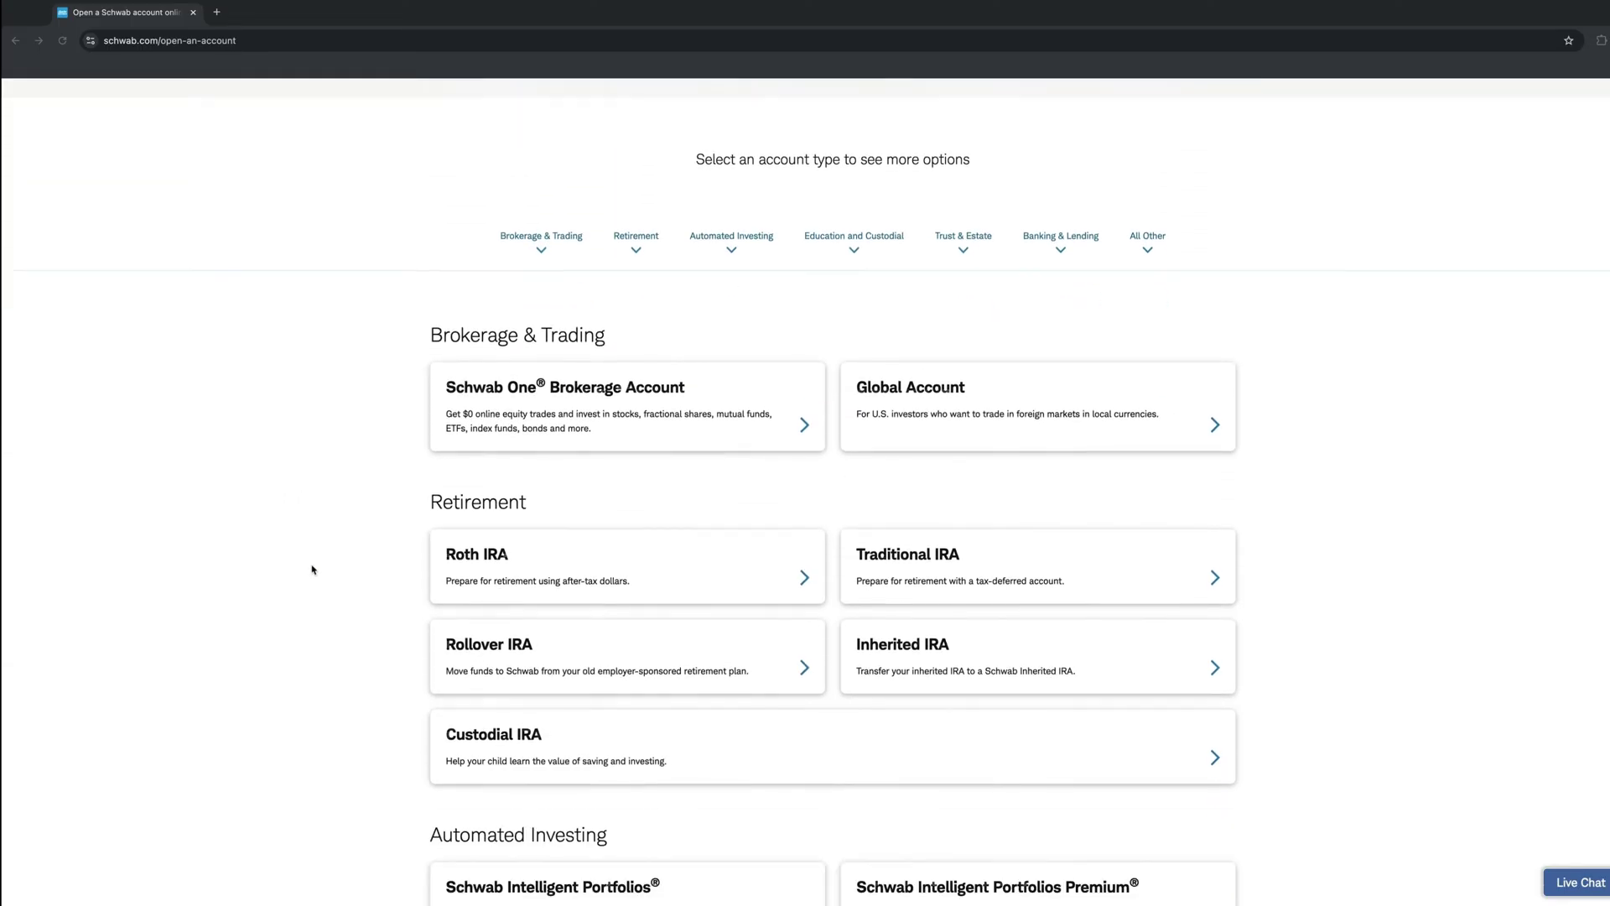
scroll(312, 570, "down", 2)
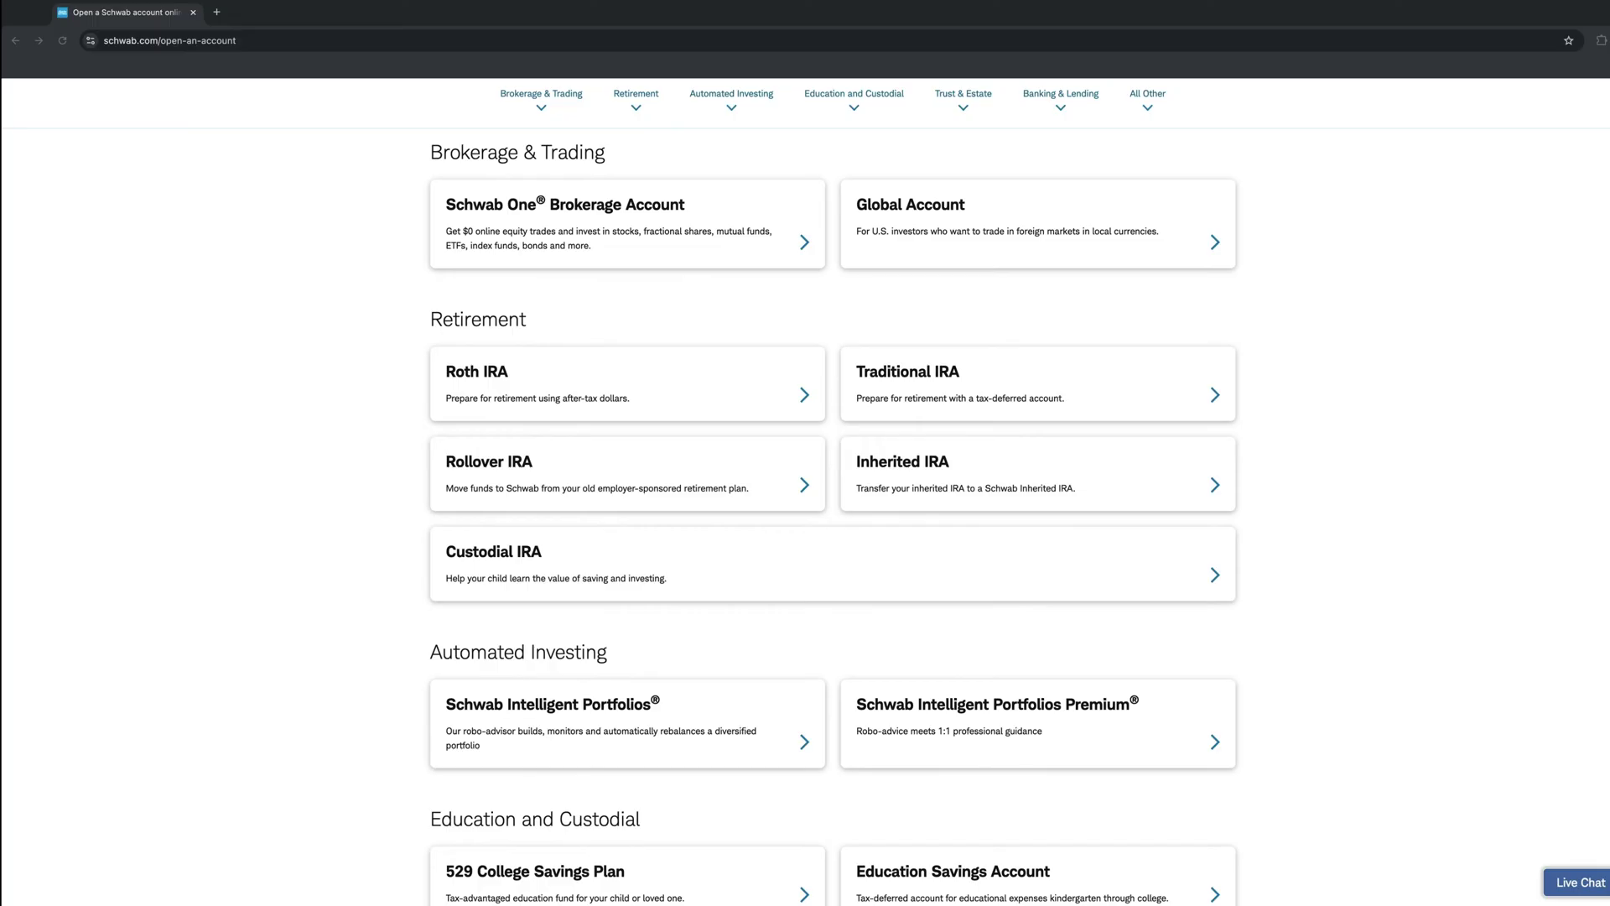
scroll(58, 626, "down", 3)
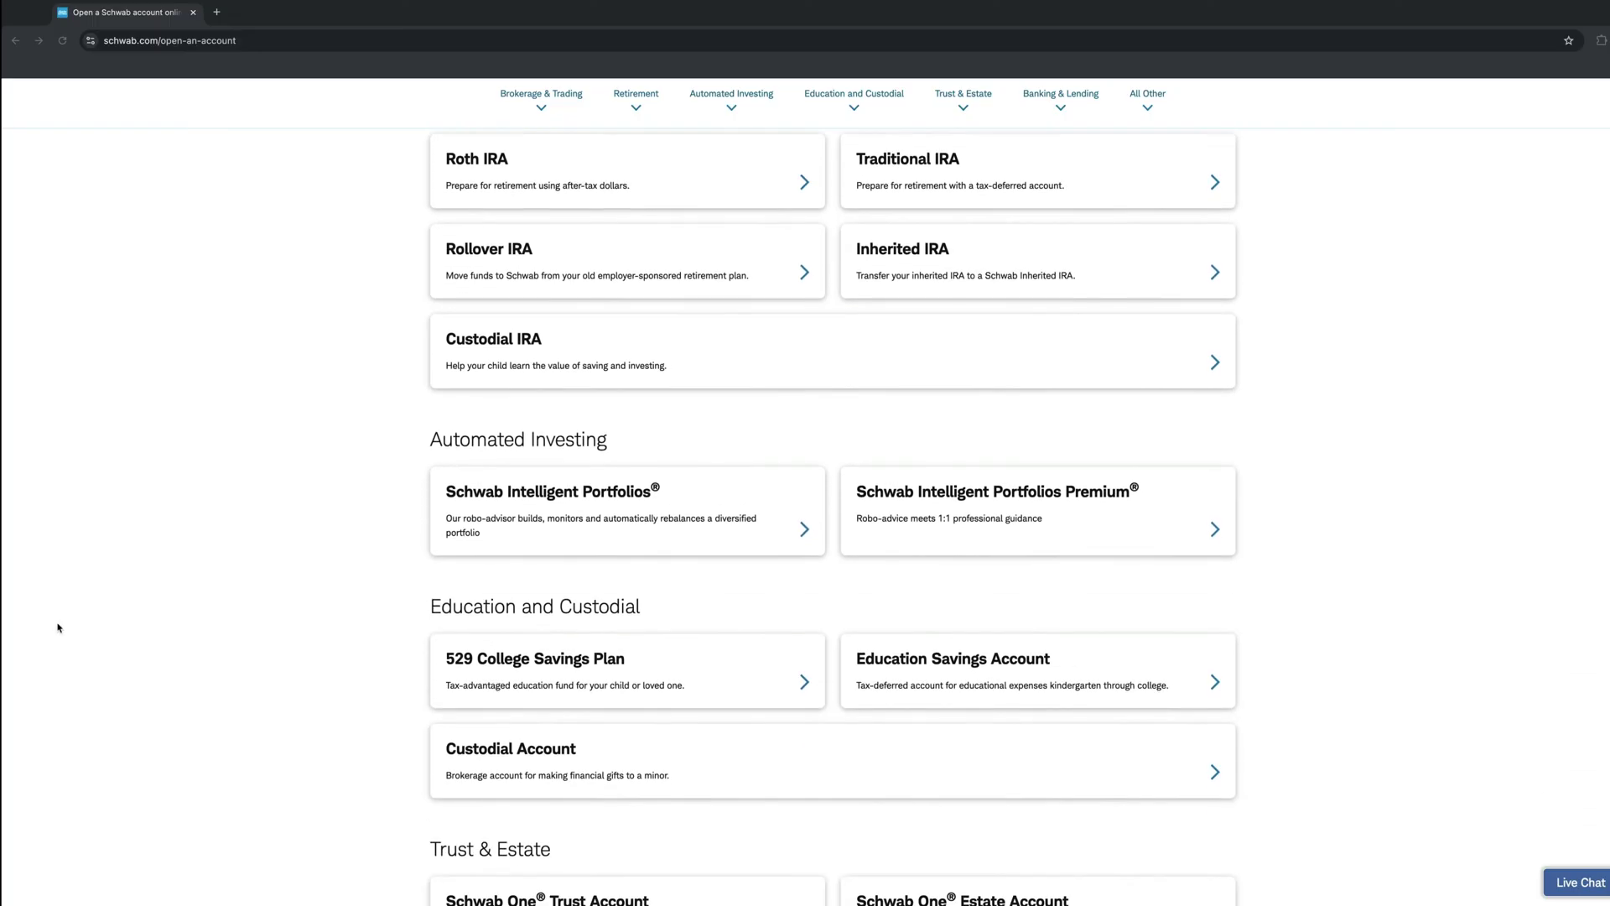
scroll(58, 626, "down", 8)
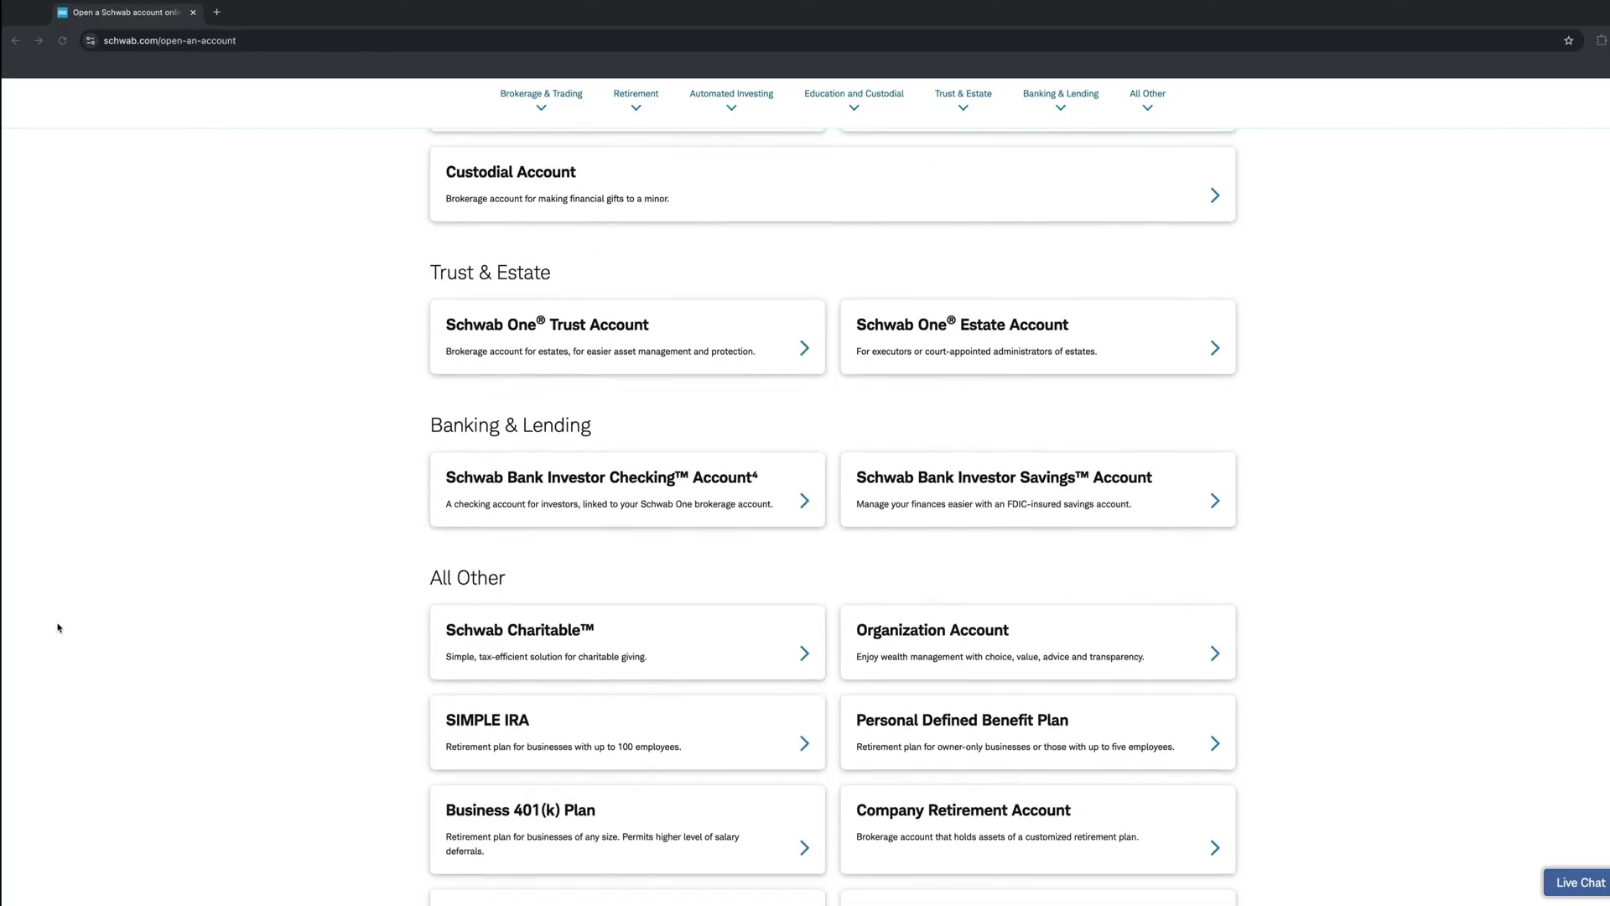
scroll(58, 627, "down", 2)
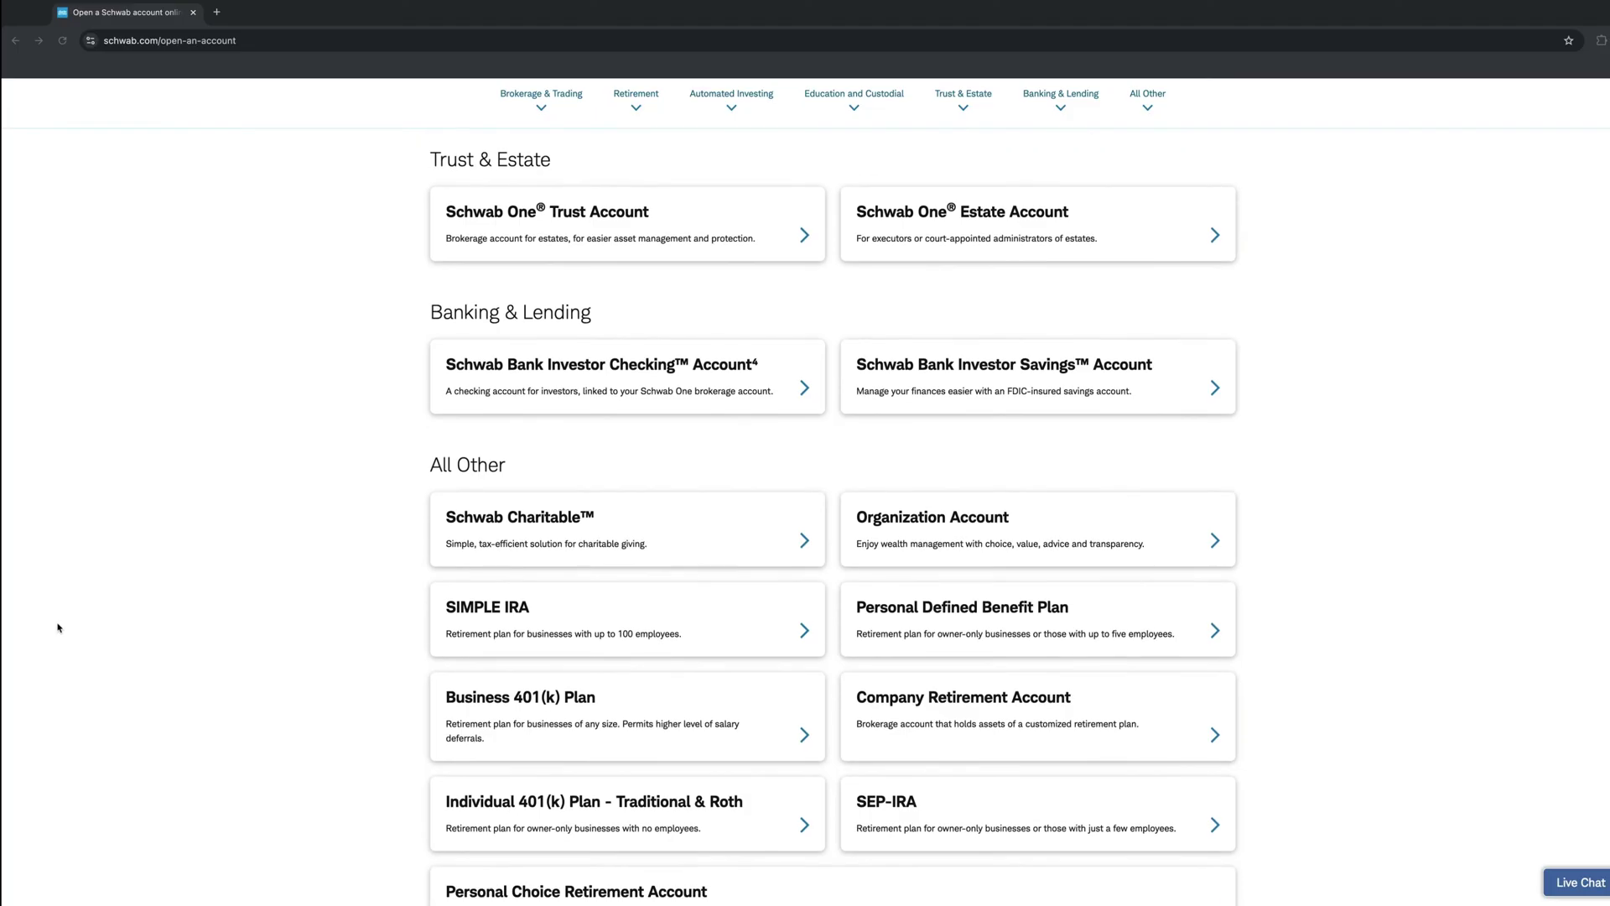
scroll(58, 627, "up", 1)
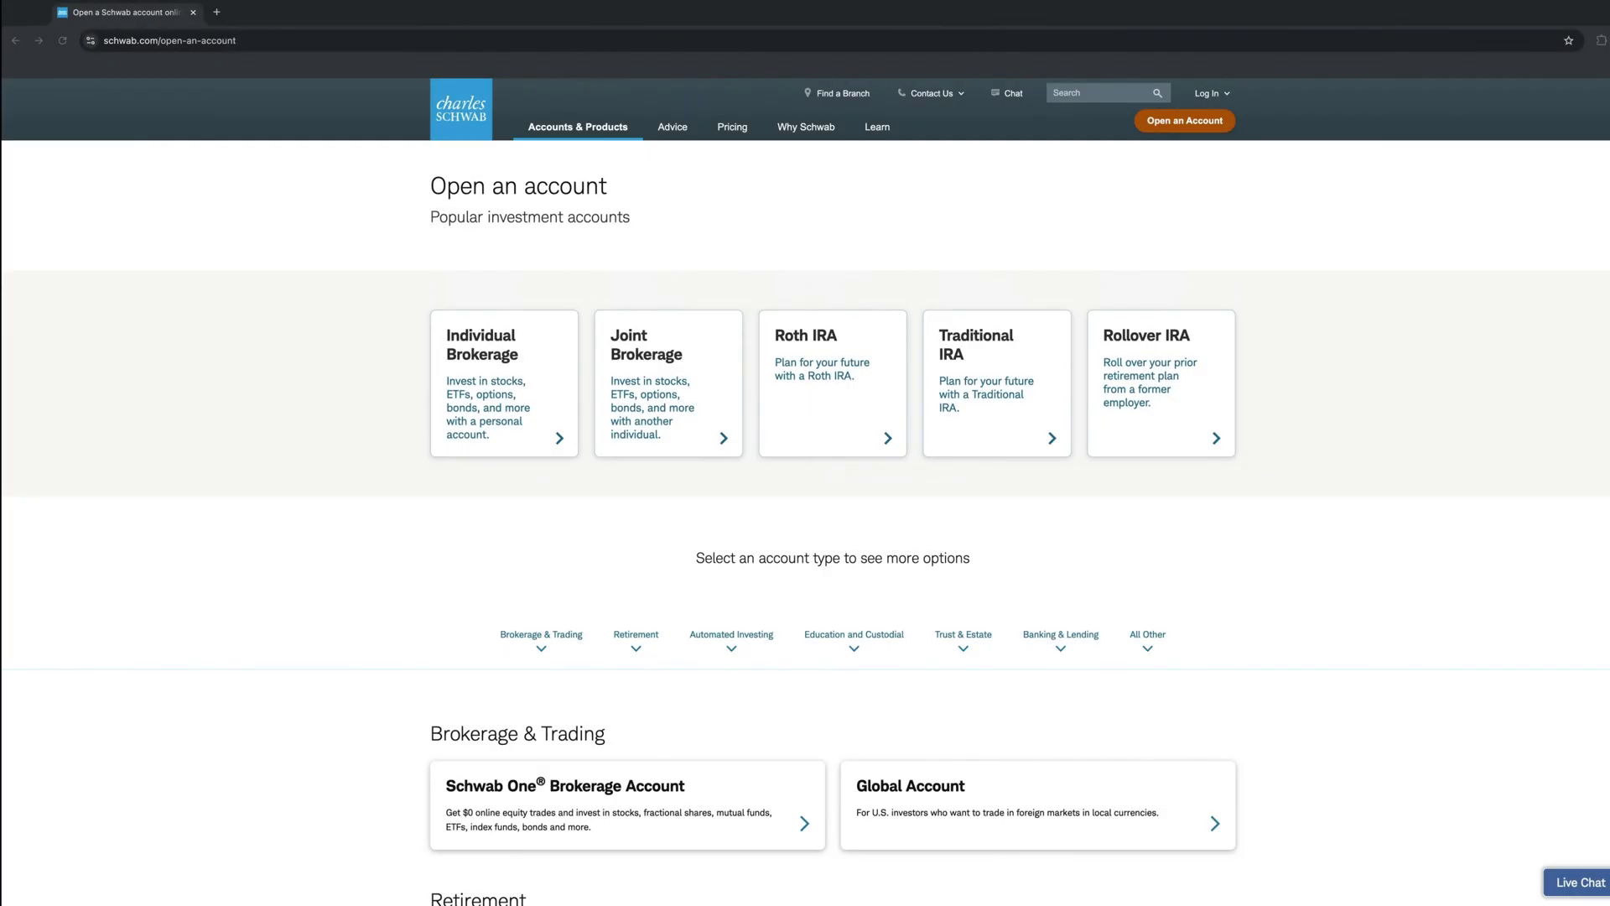
Start an Individual Brokerage application and reach the 'Who's opening this account?' form
left_click(509, 420)
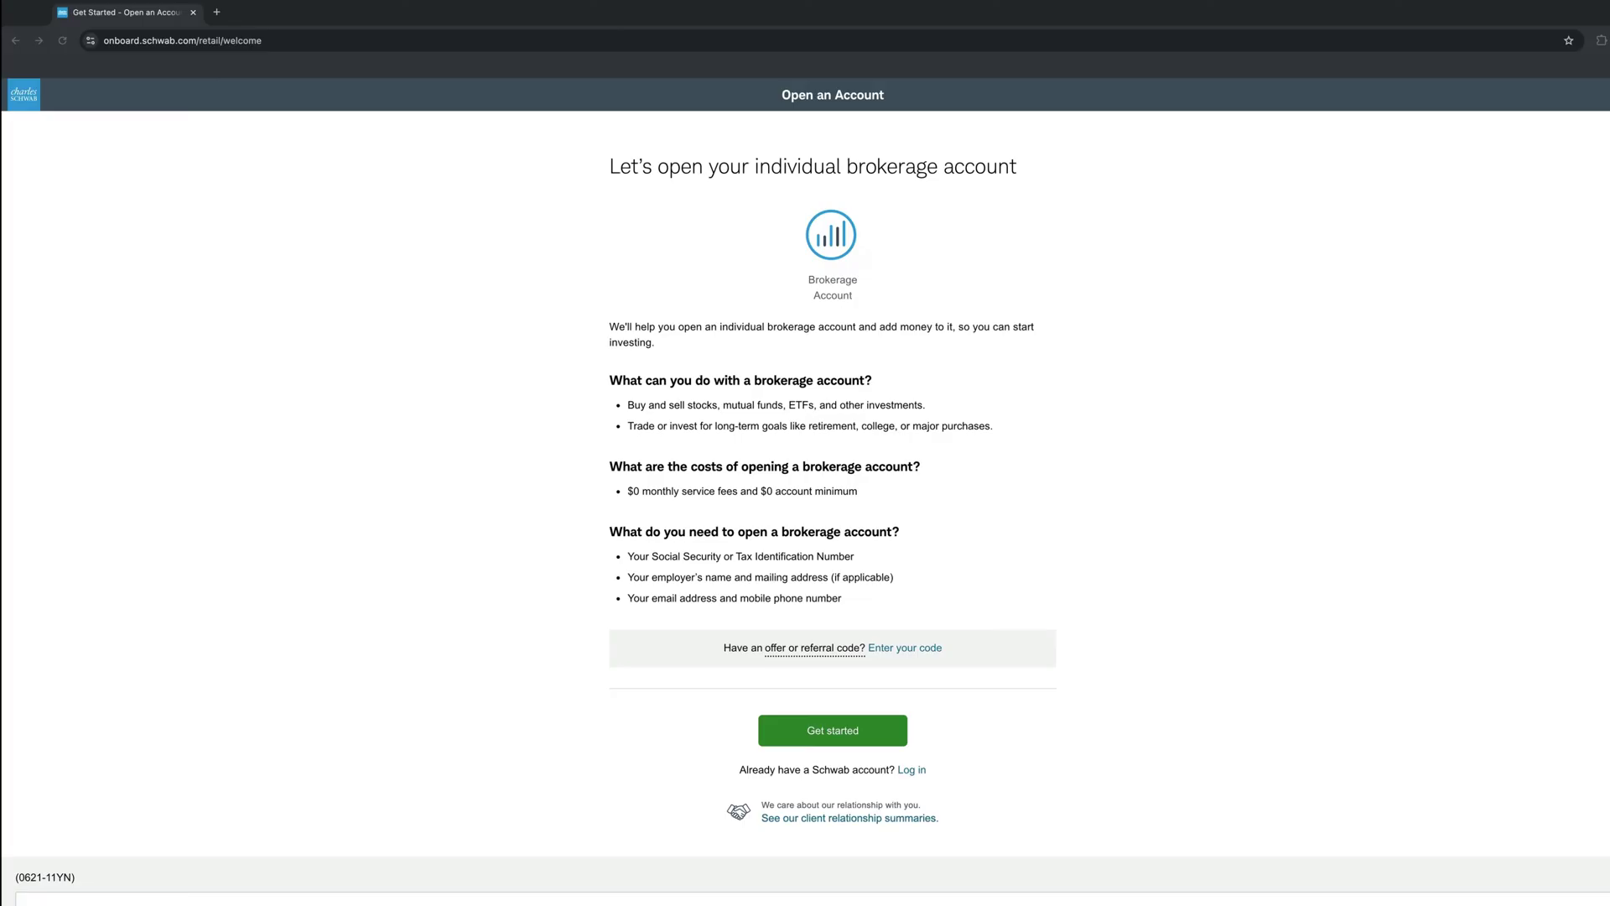
left_click(834, 731)
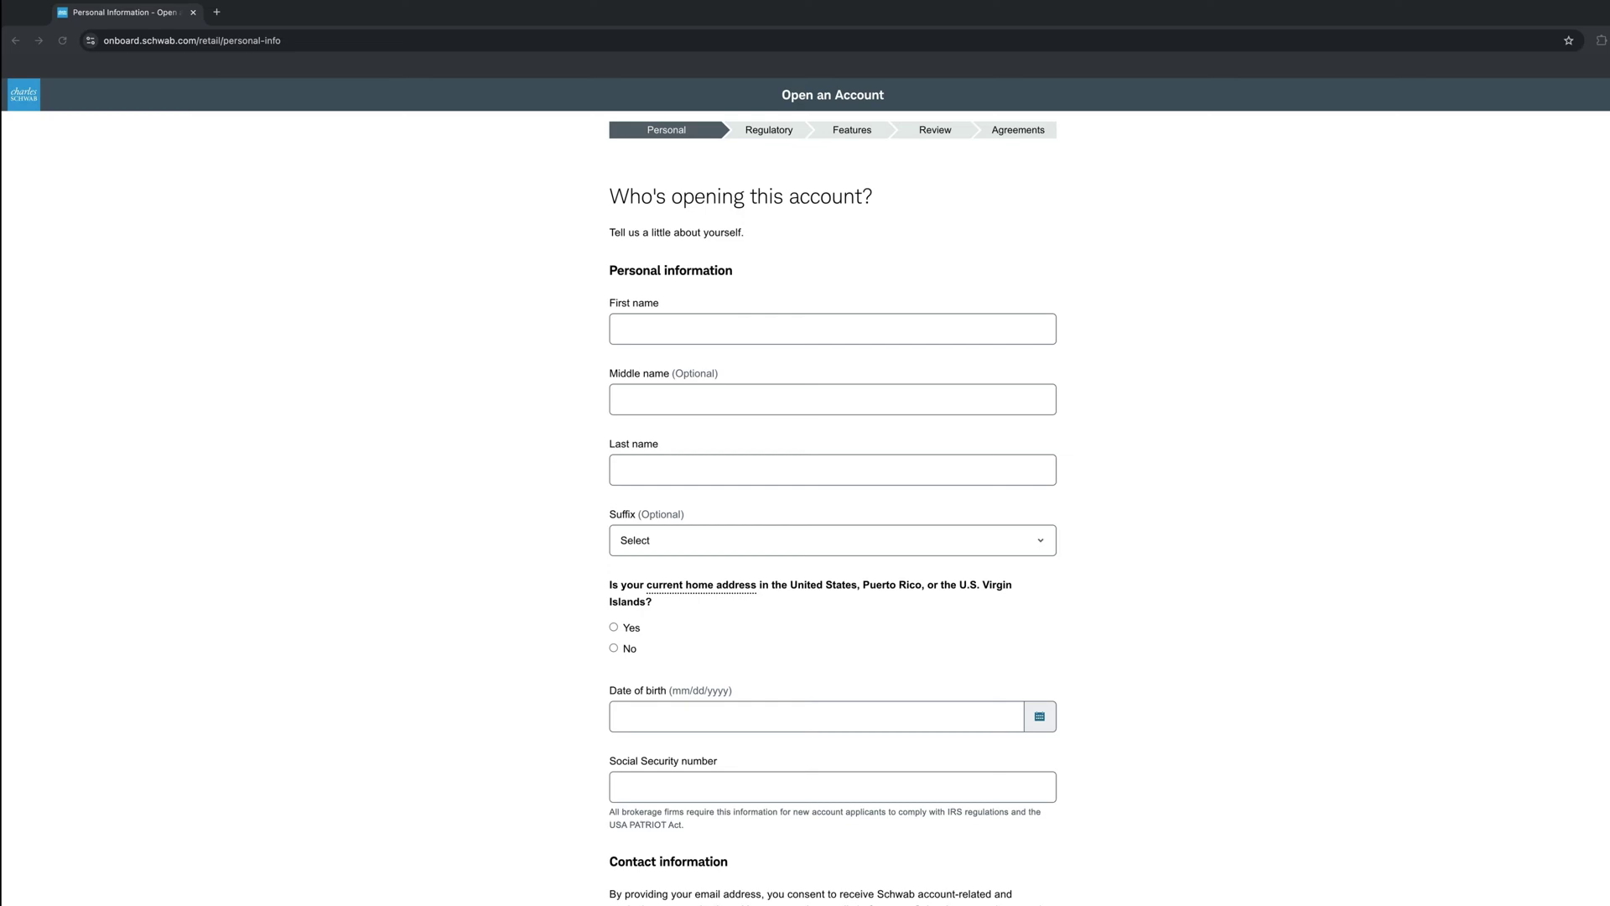
Answer Yes that the home address is in the United States on the Personal Information form
scroll(653, 354, "down", 3)
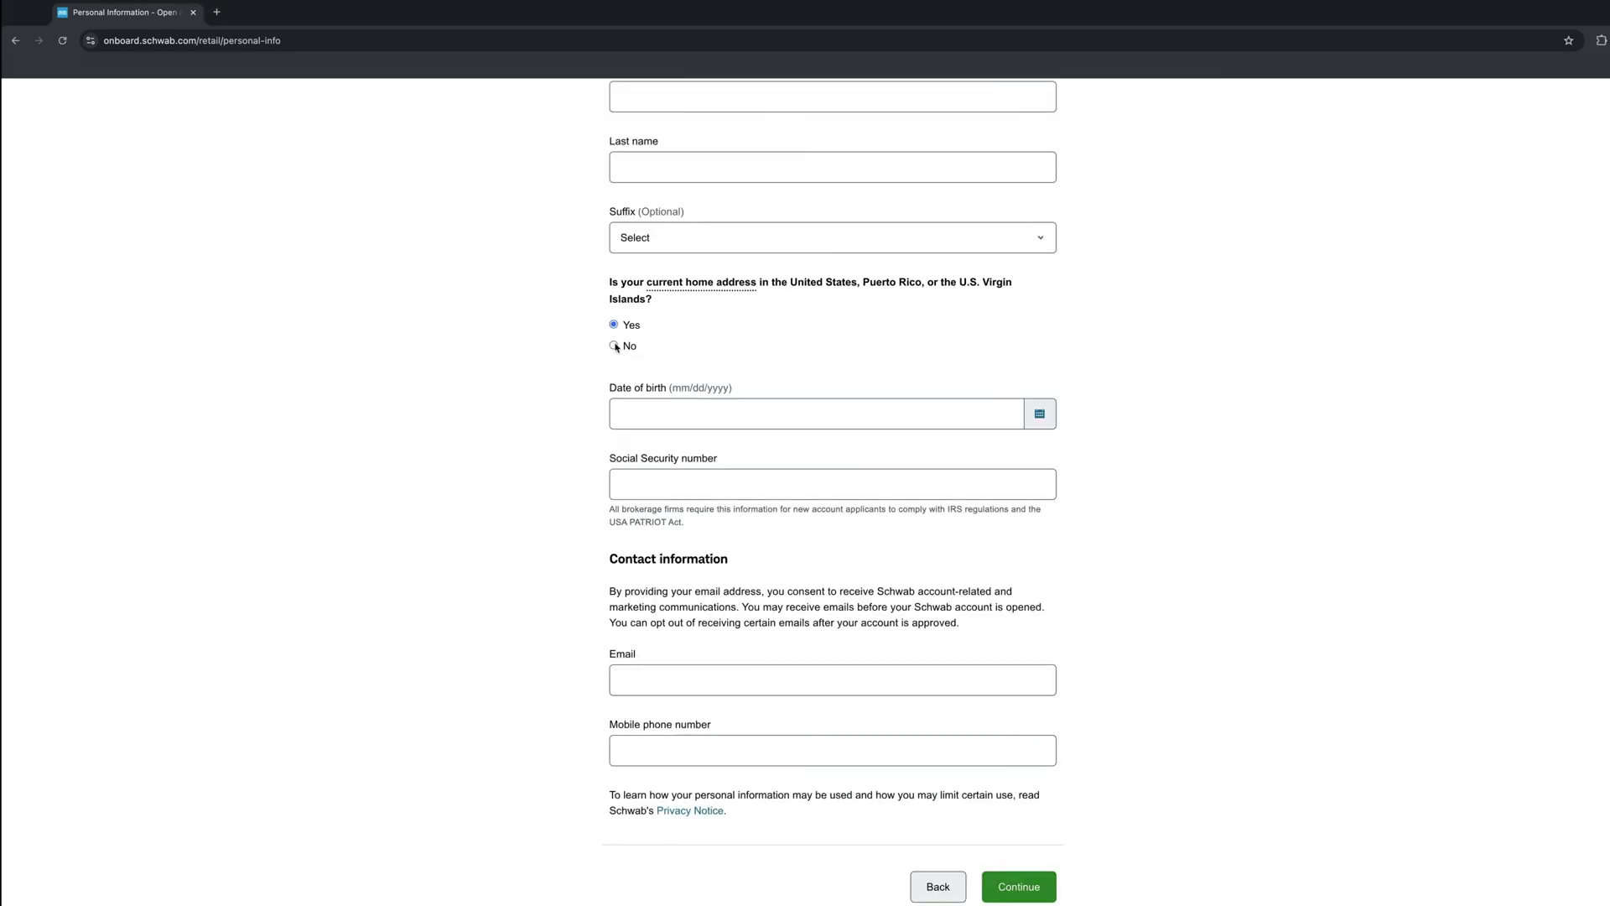
left_click(620, 372)
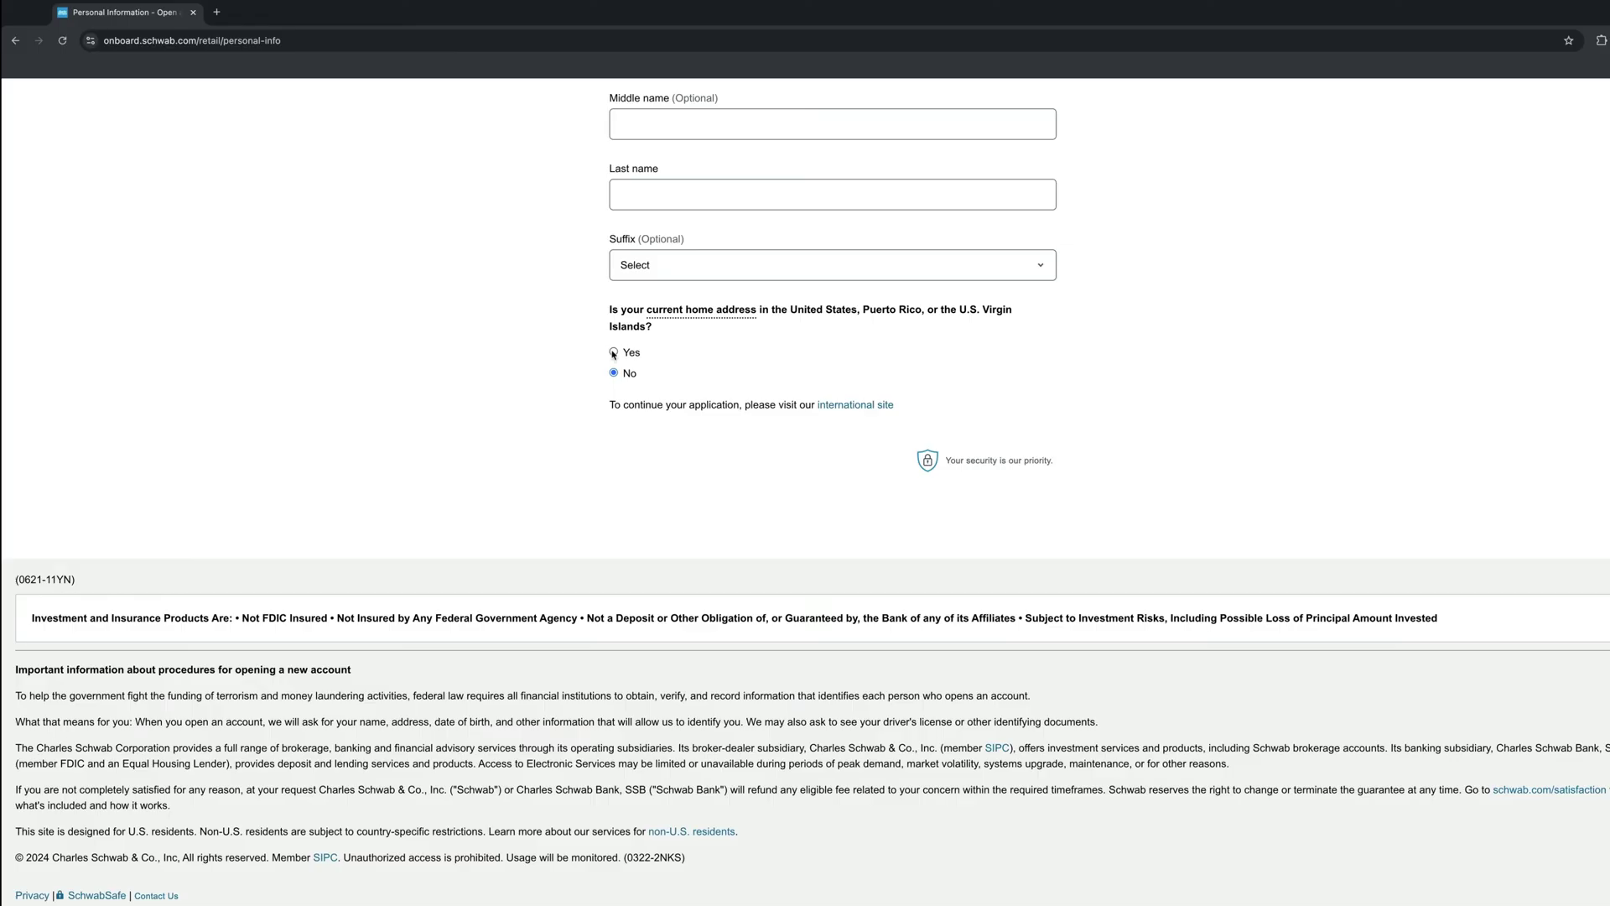
left_click(613, 353)
scroll(608, 361, "up", 2)
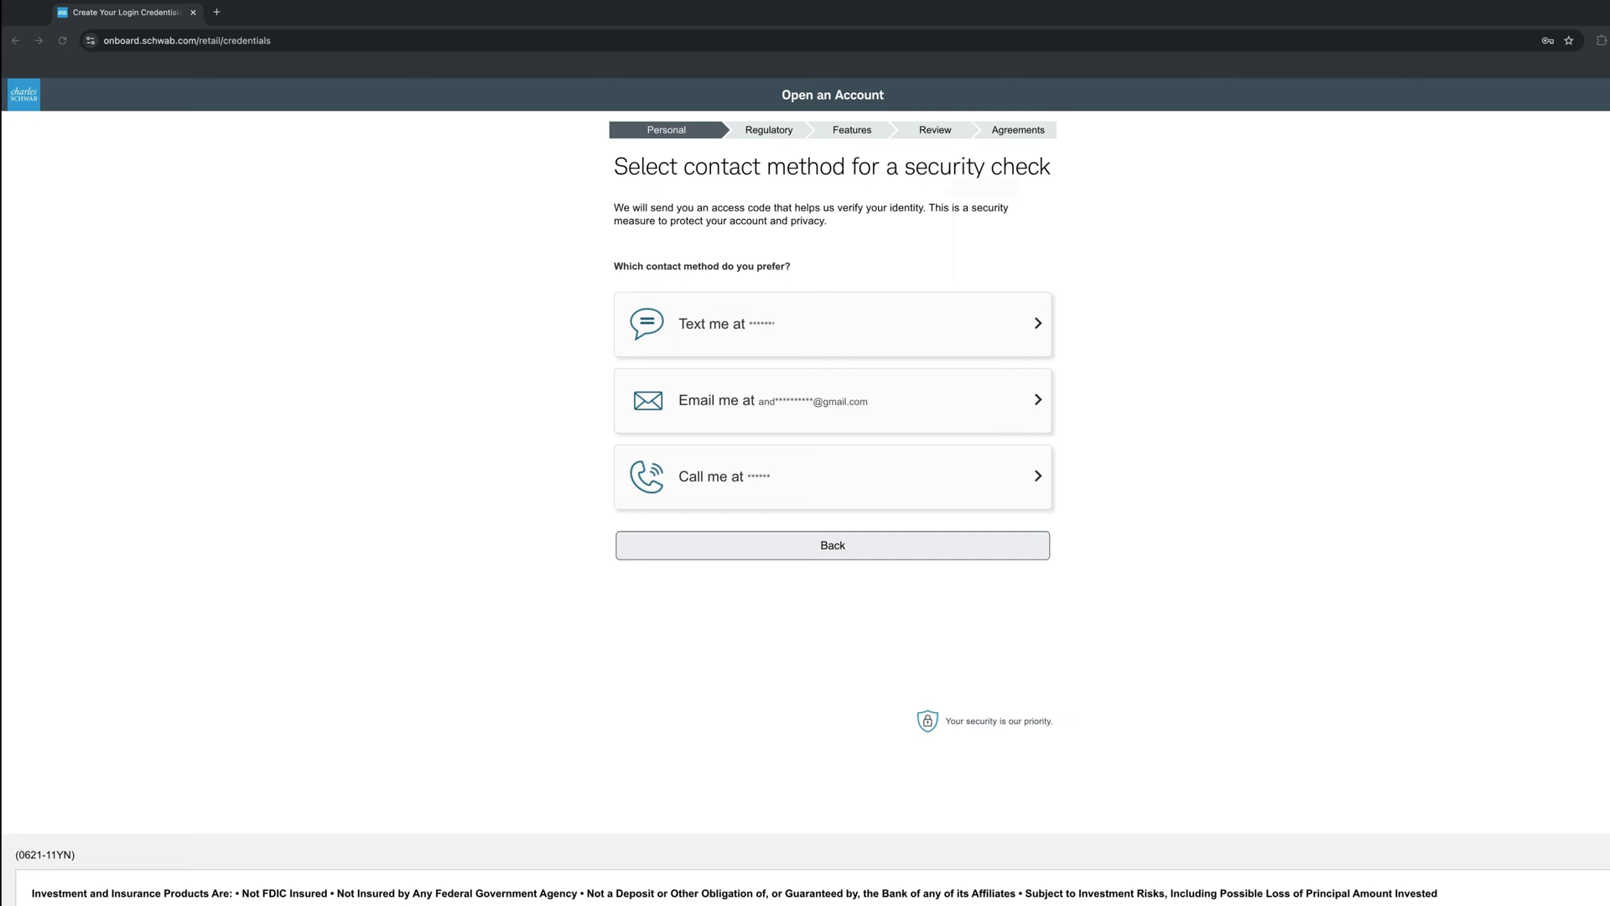
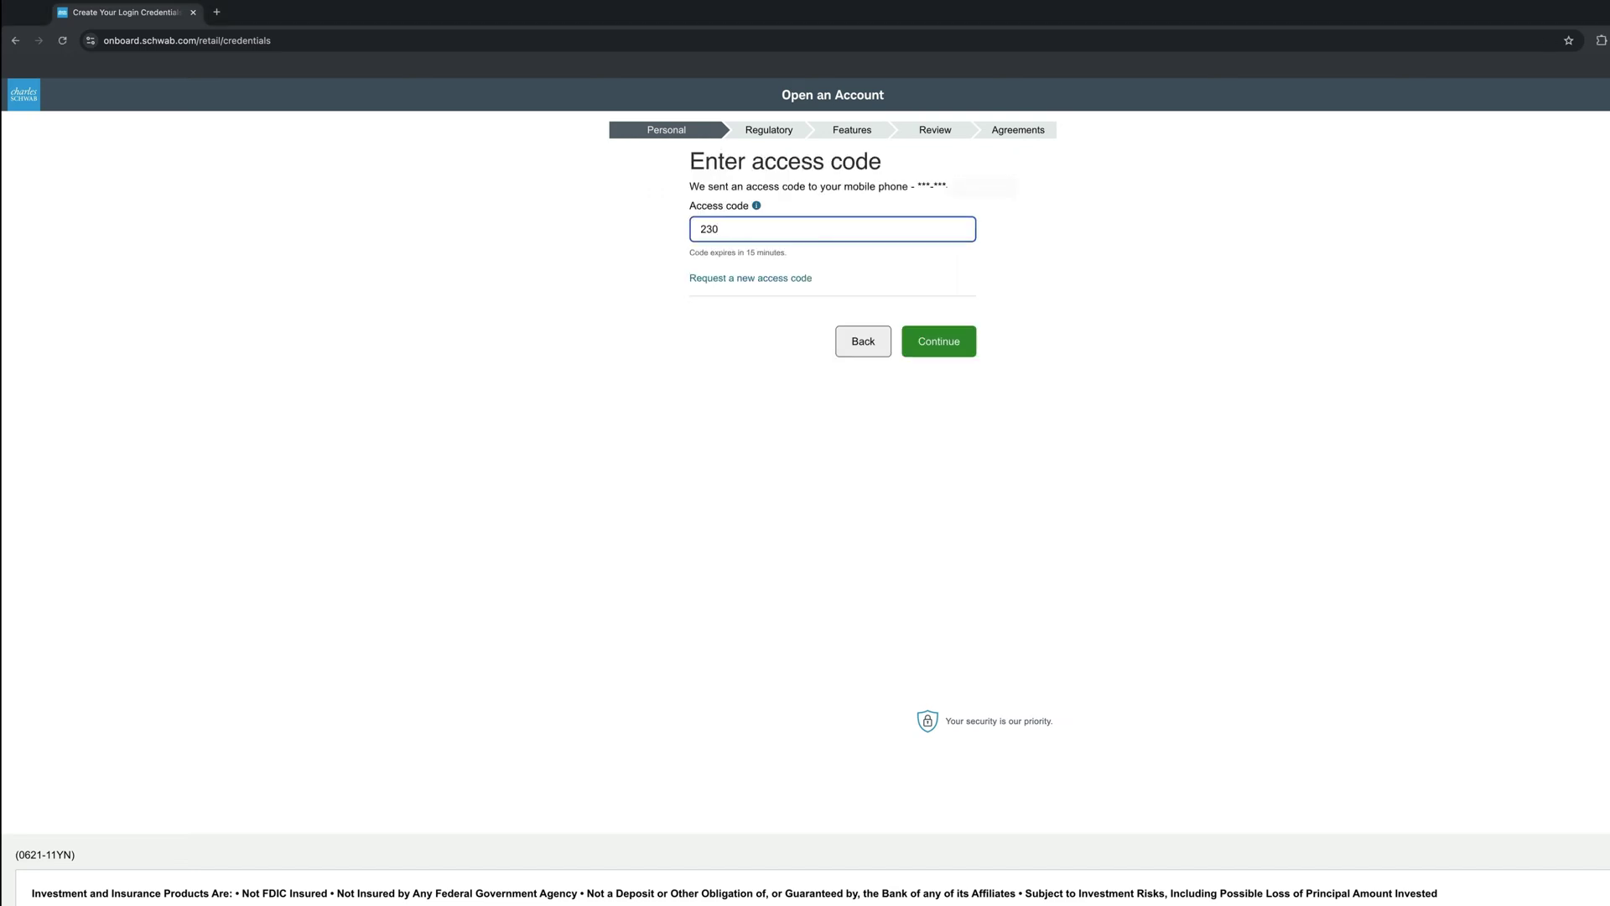
Enter the texted access code to pass the identity security check
left_click(956, 348)
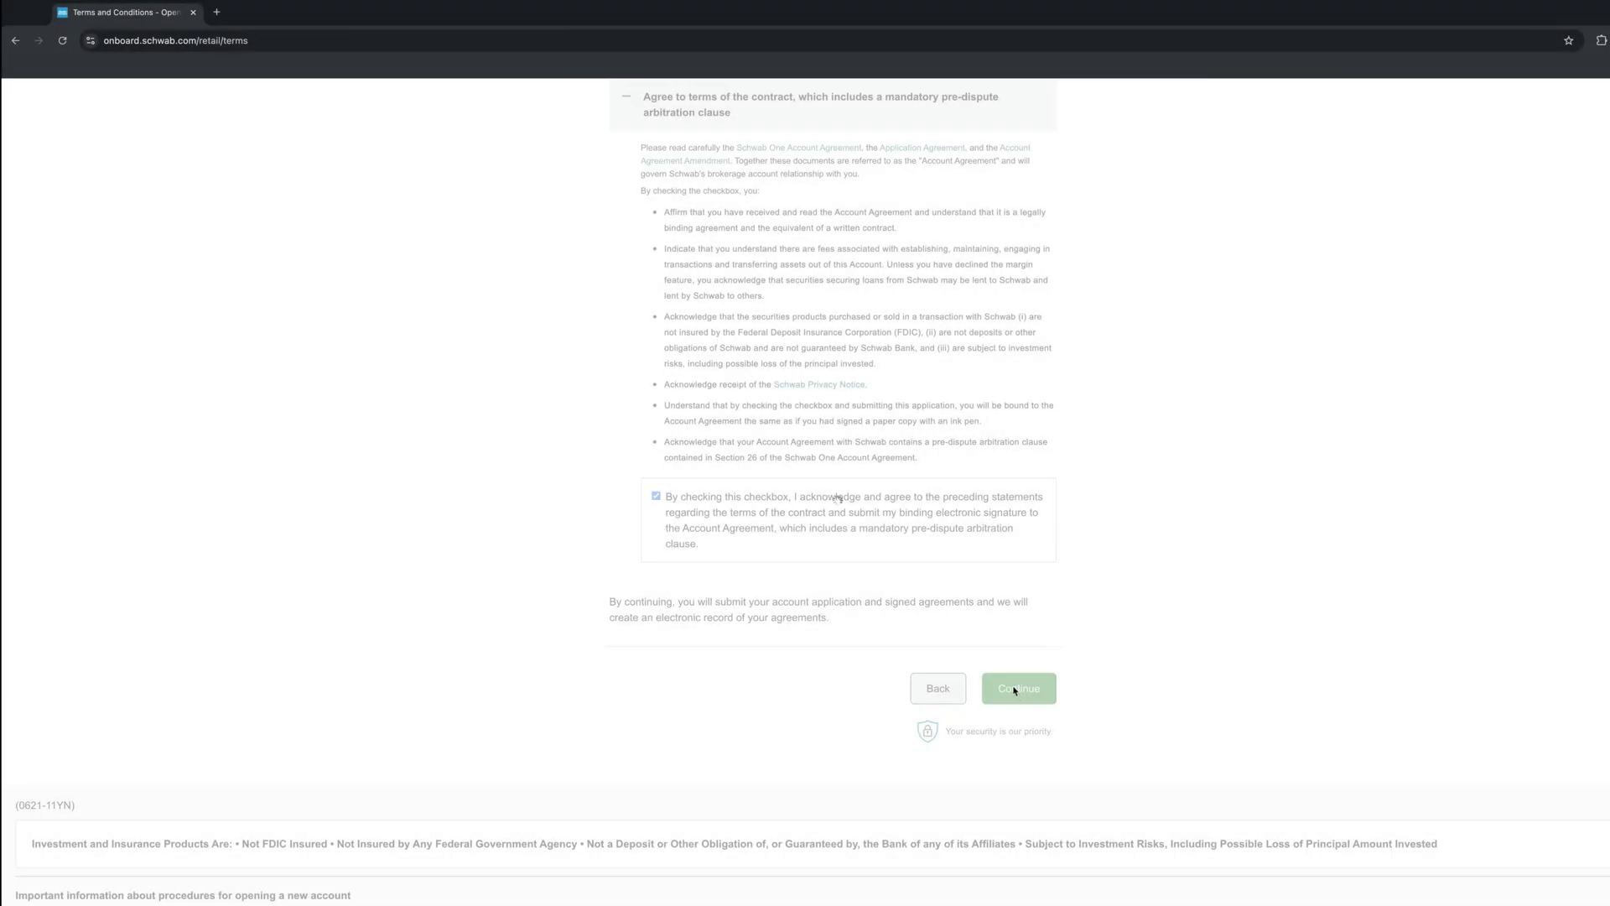
Submit the application with the signed account agreements
left_click(1014, 690)
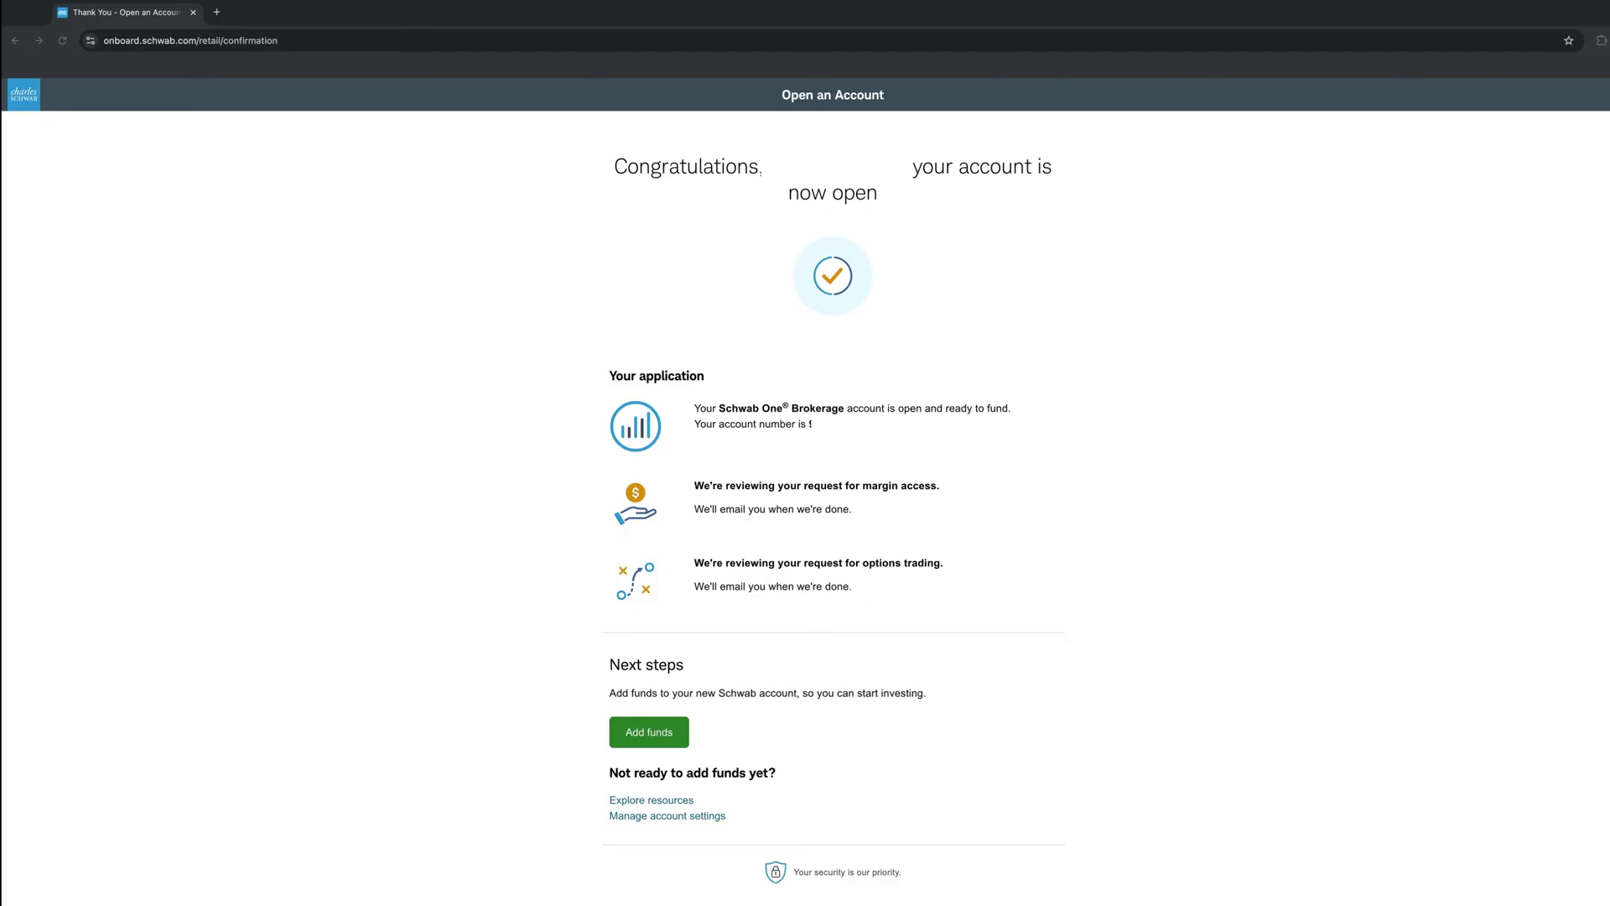
Start adding funds to the new Schwab One brokerage account
left_click(652, 733)
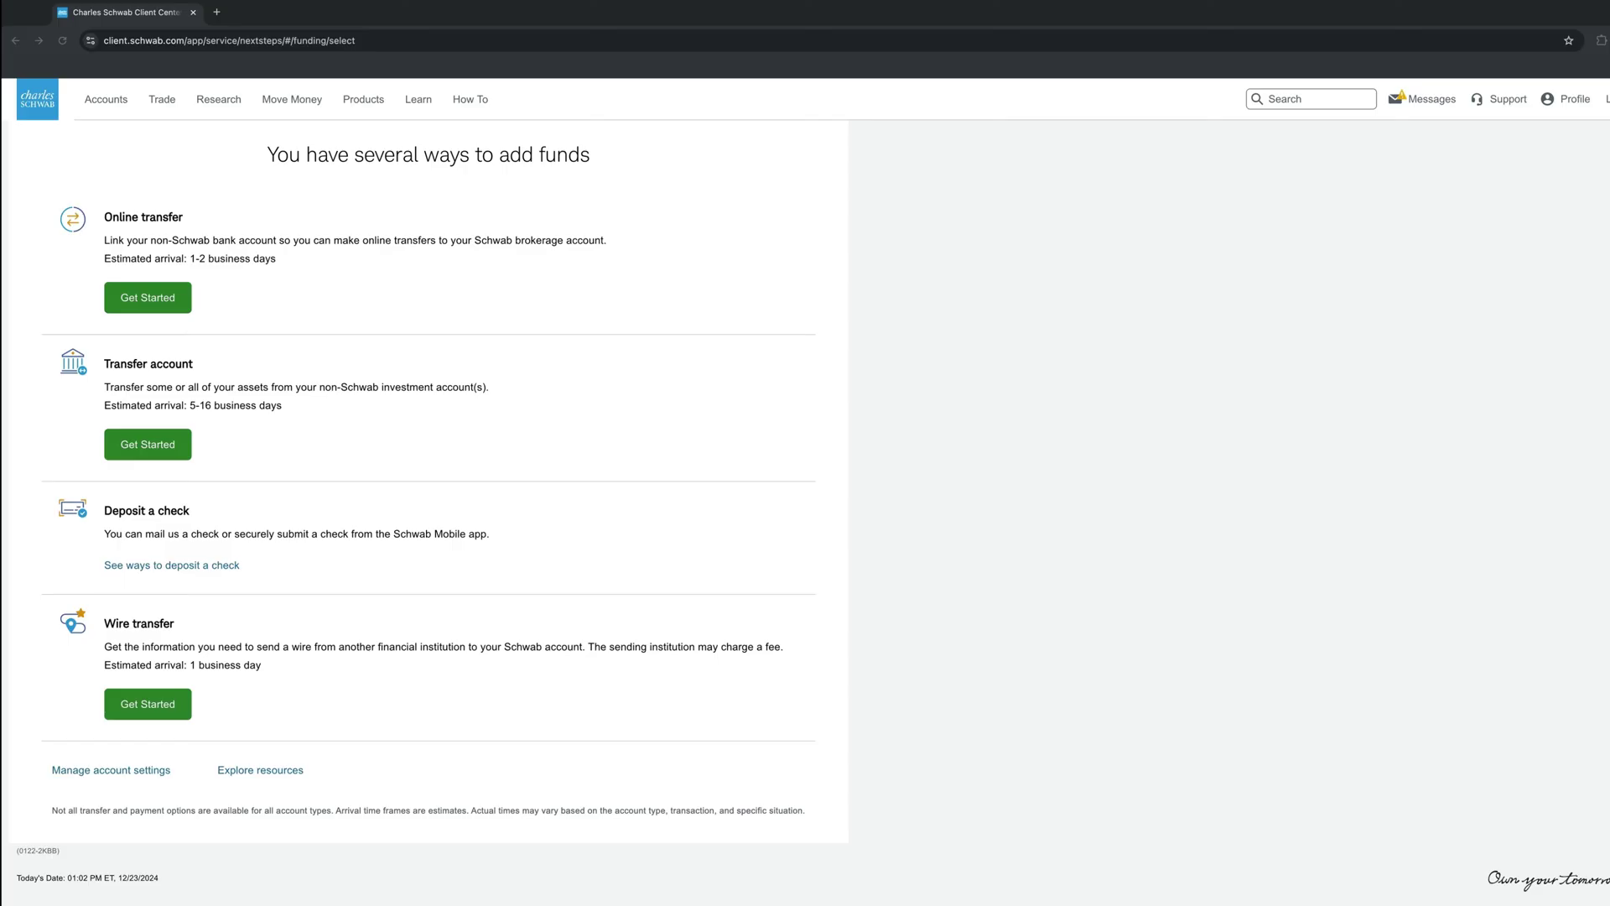
Set up an online transfer linking a new external bank to the Individual brokerage account
left_click(149, 300)
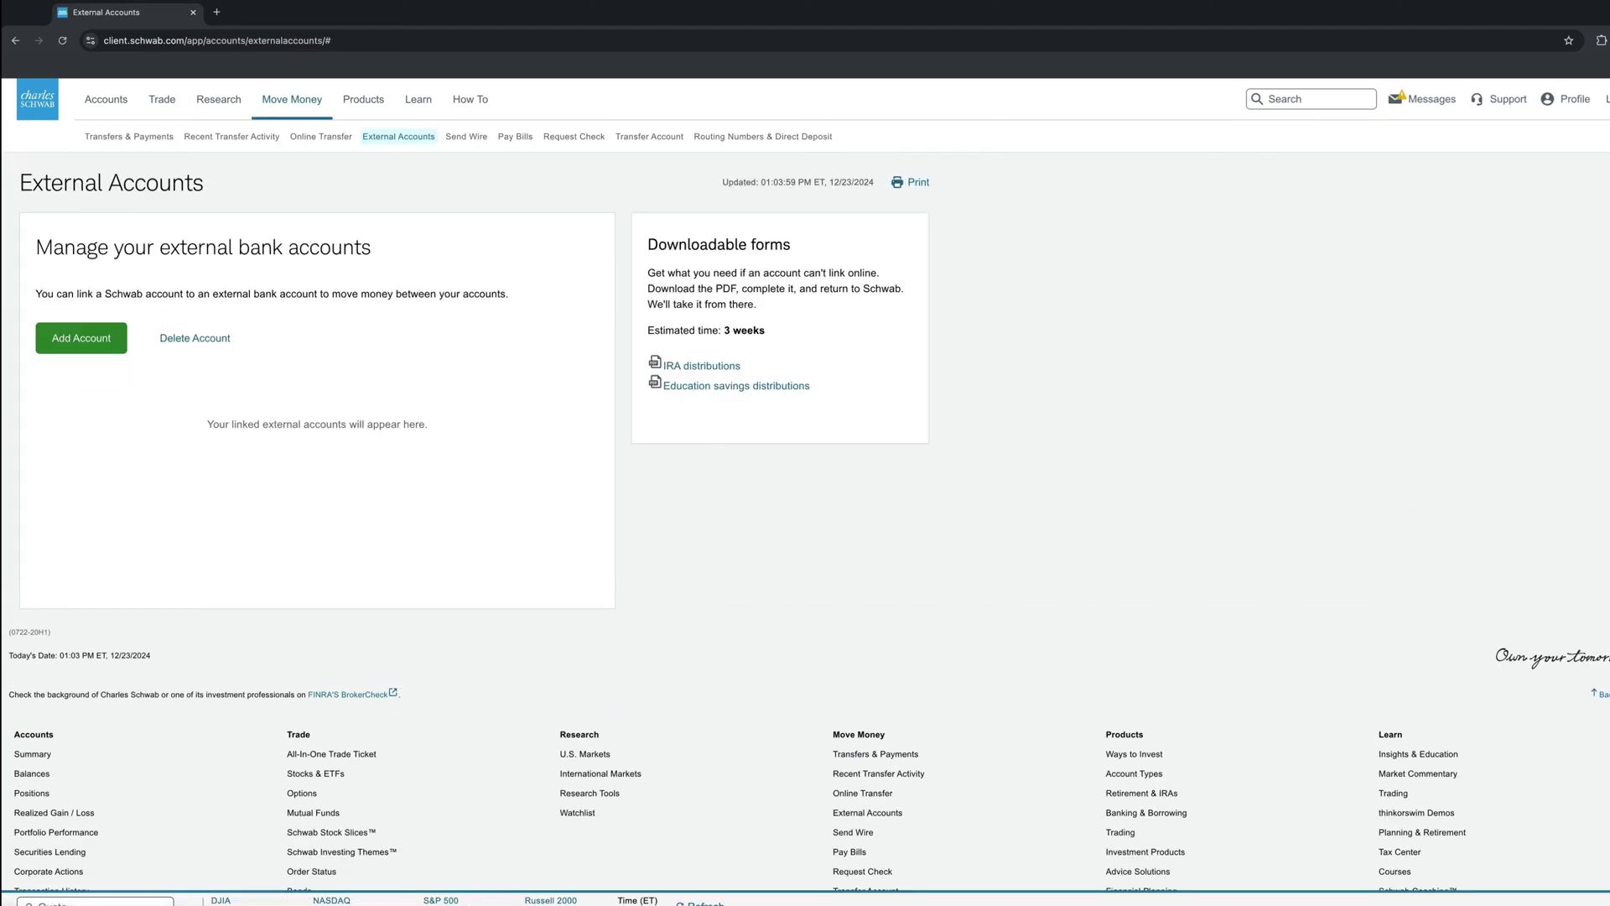
left_click(91, 342)
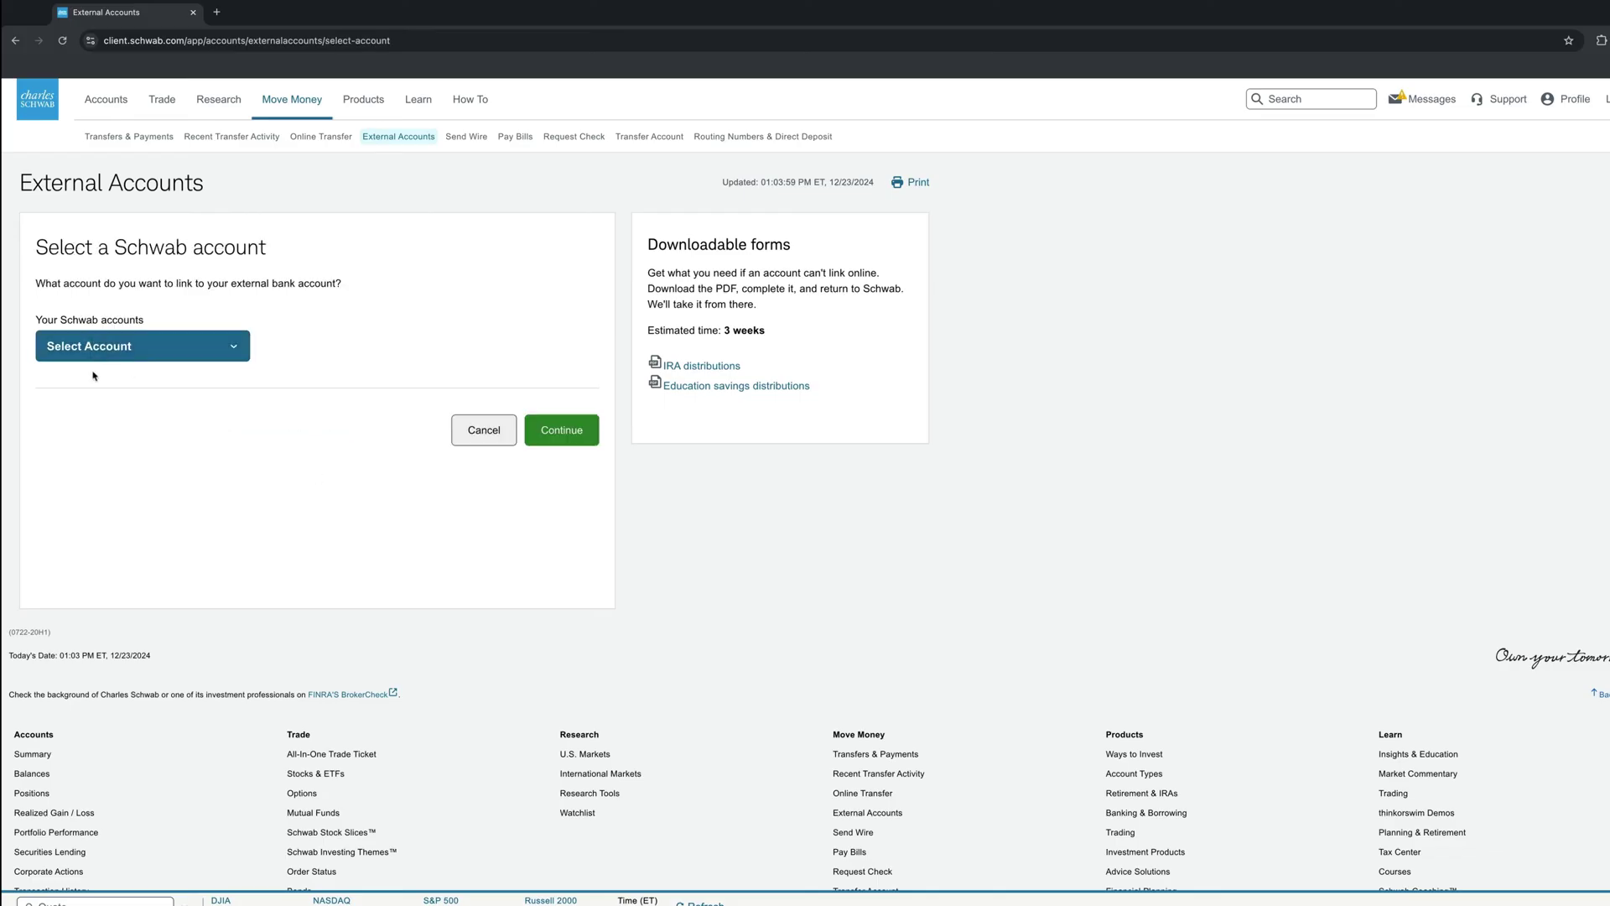
left_click(147, 347)
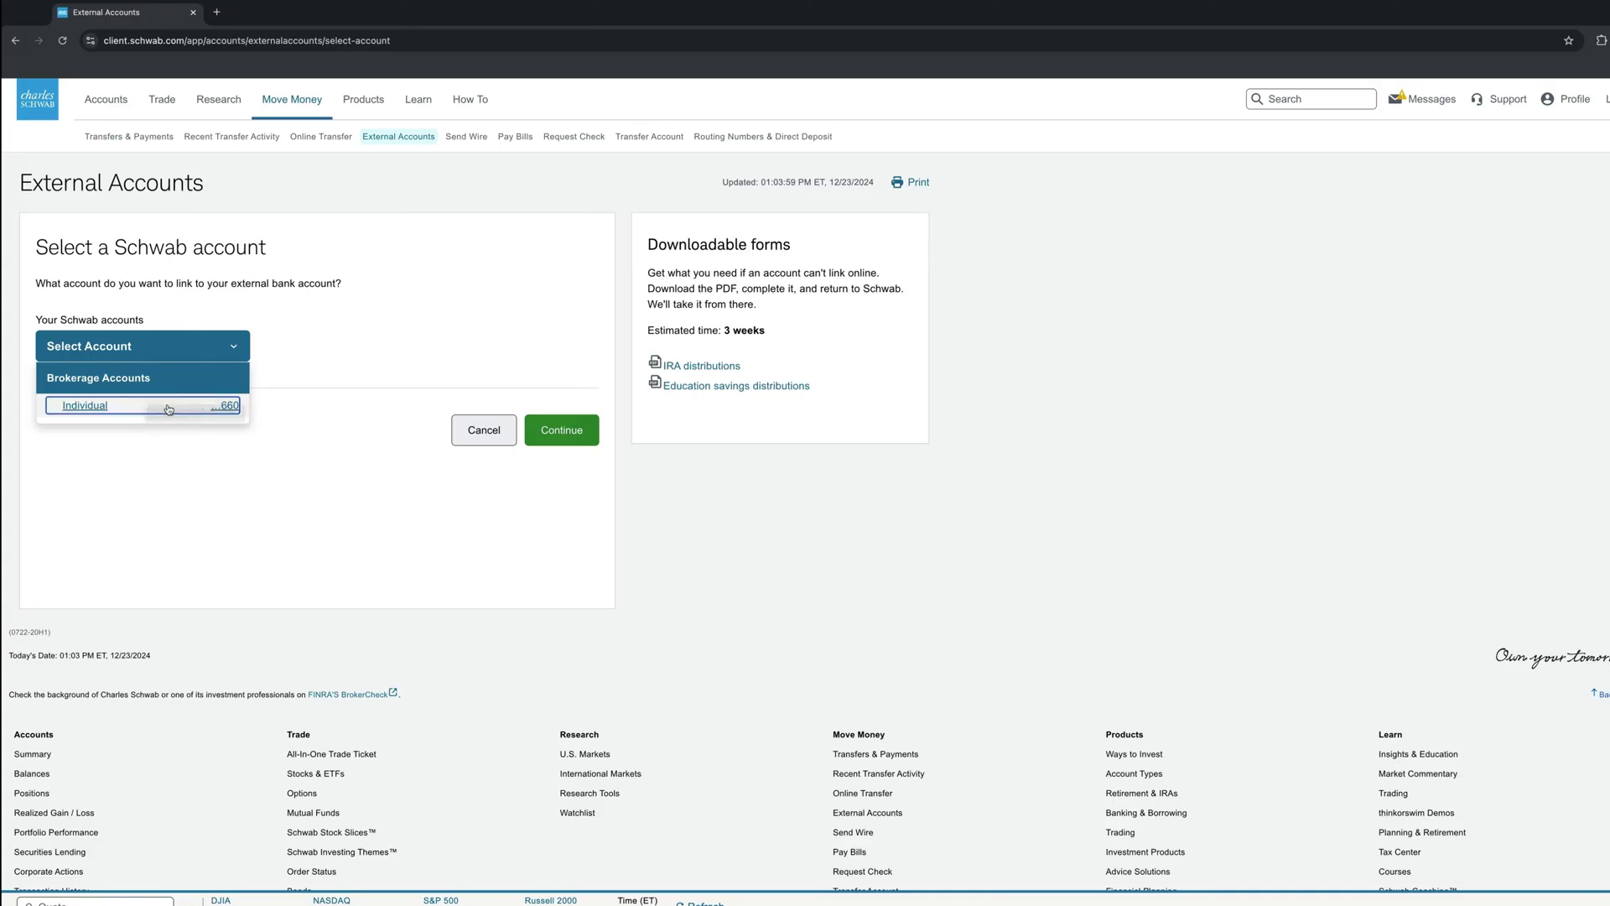
left_click(137, 410)
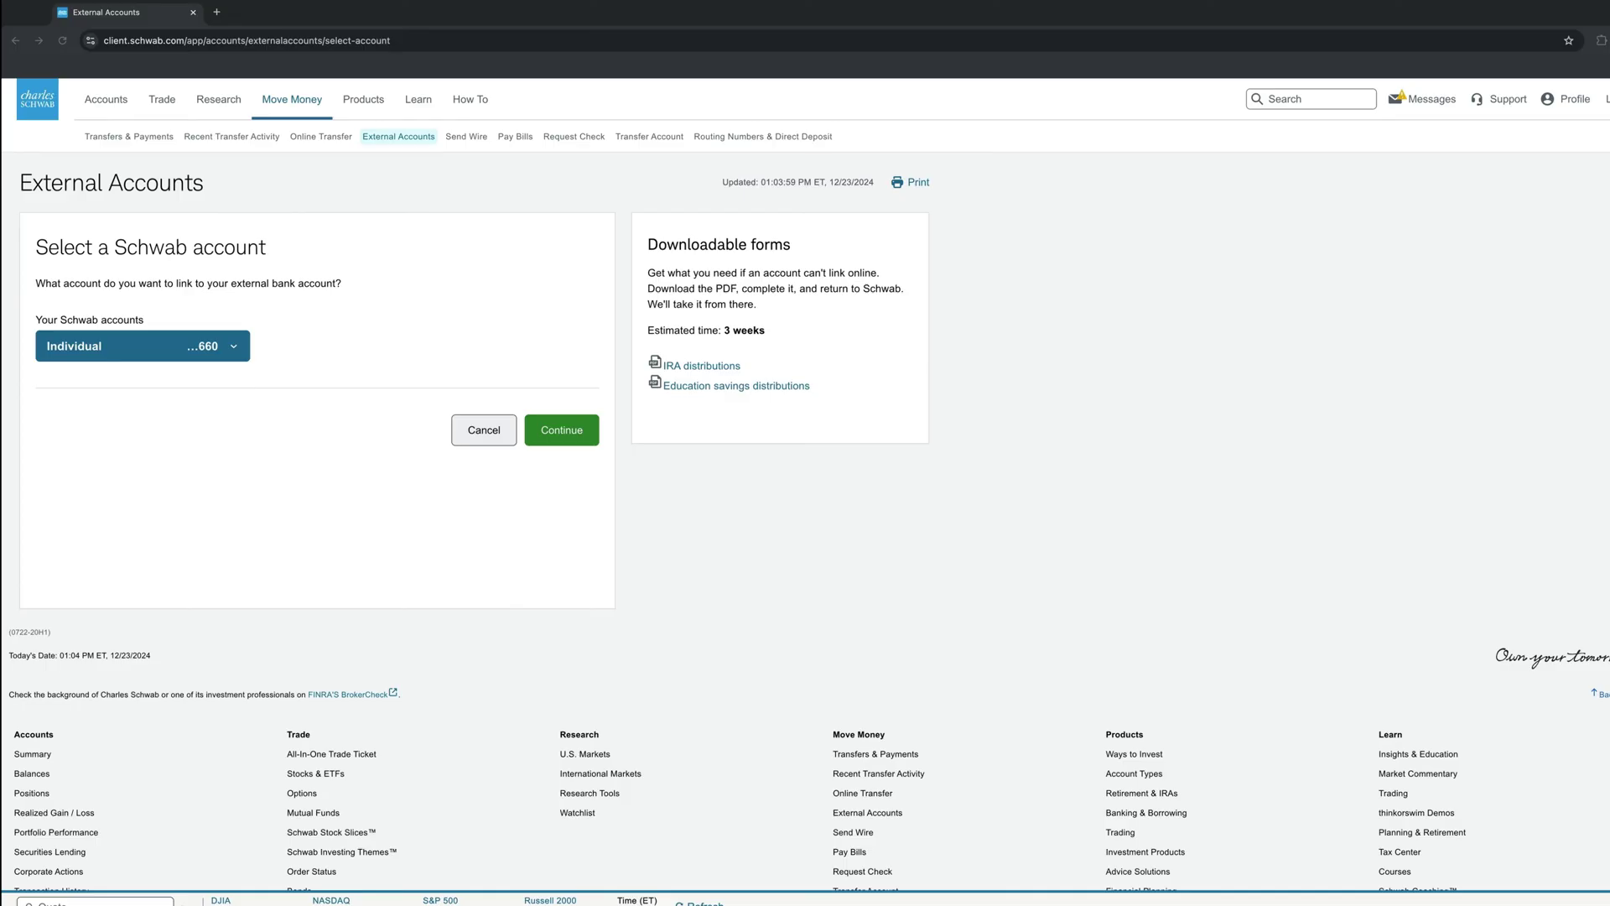
Mark the external bank account as Checking with account holder Yes
double_click(561, 429)
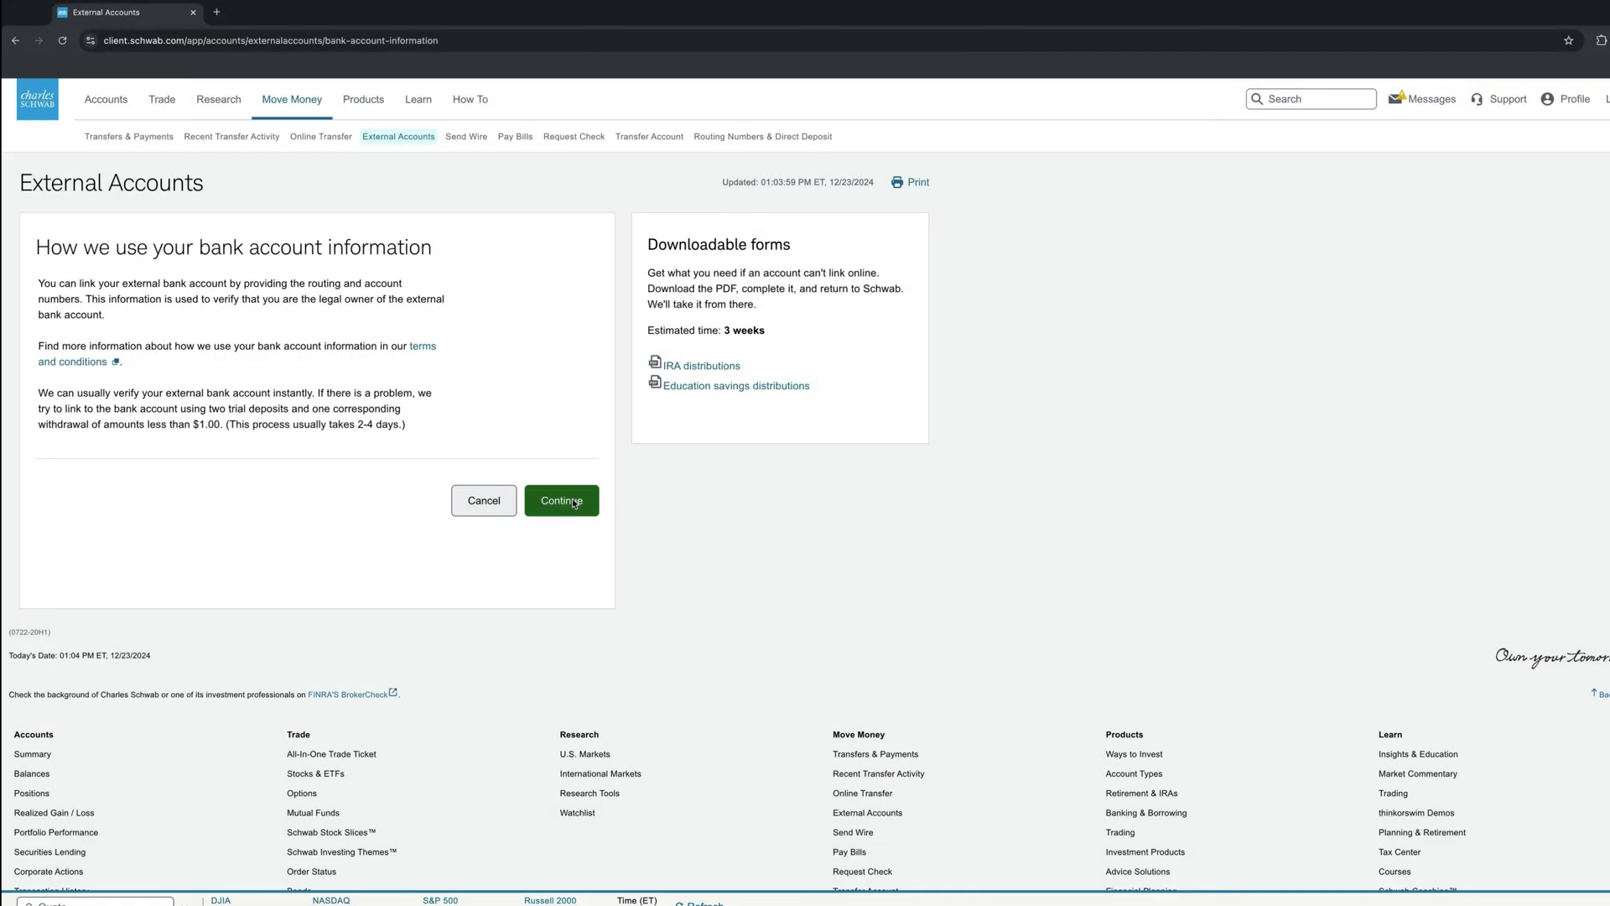
left_click(564, 502)
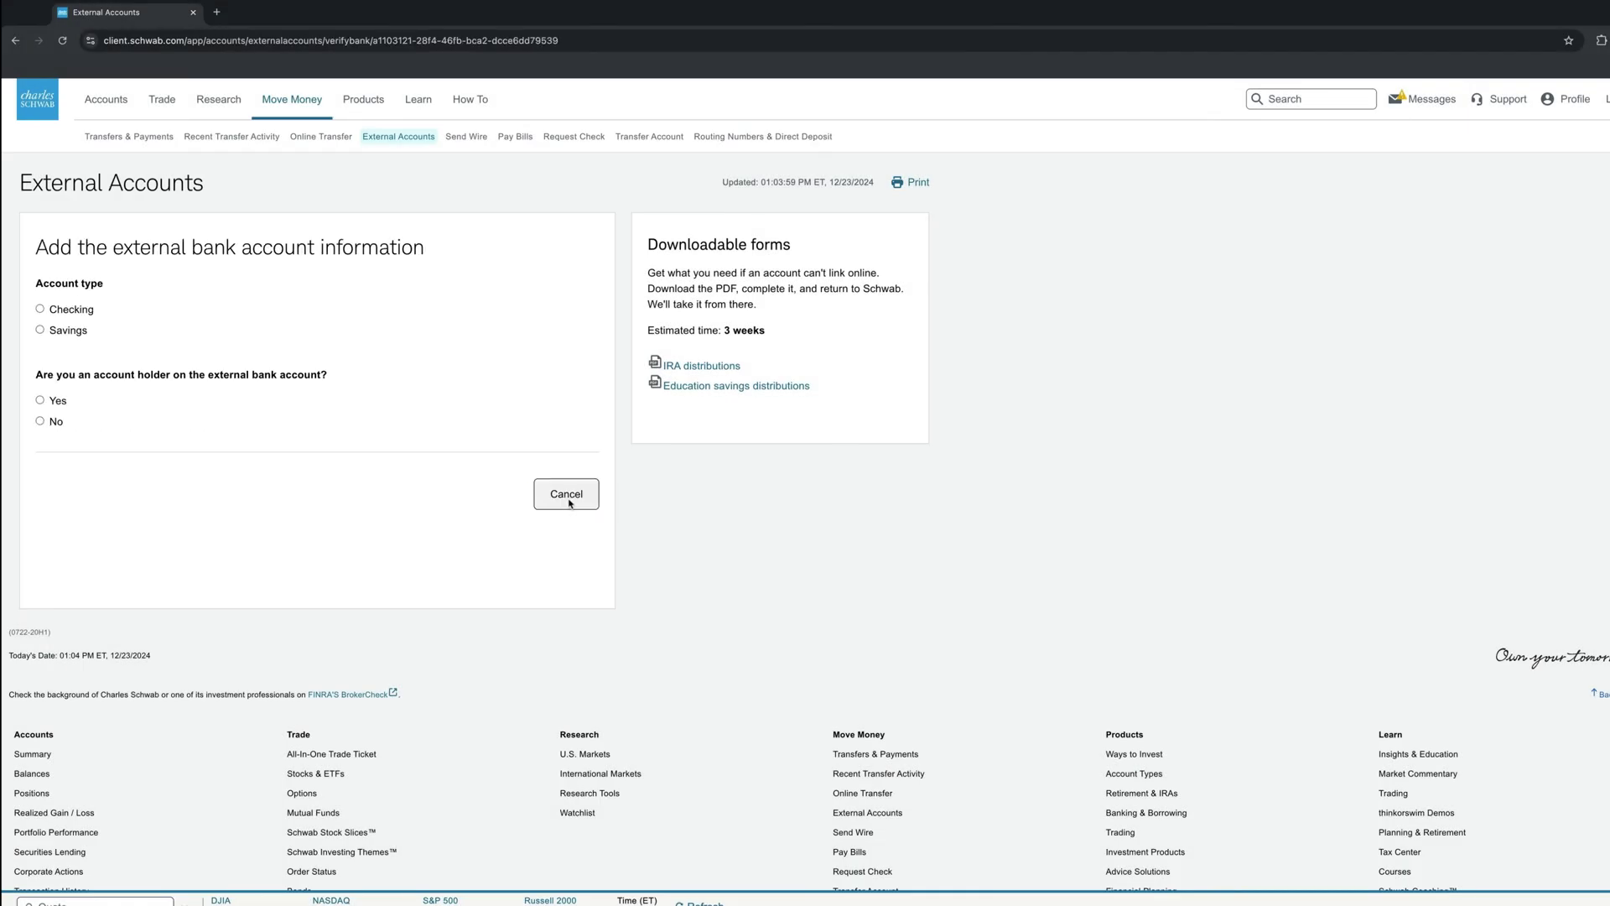
left_click(39, 310)
left_click(40, 400)
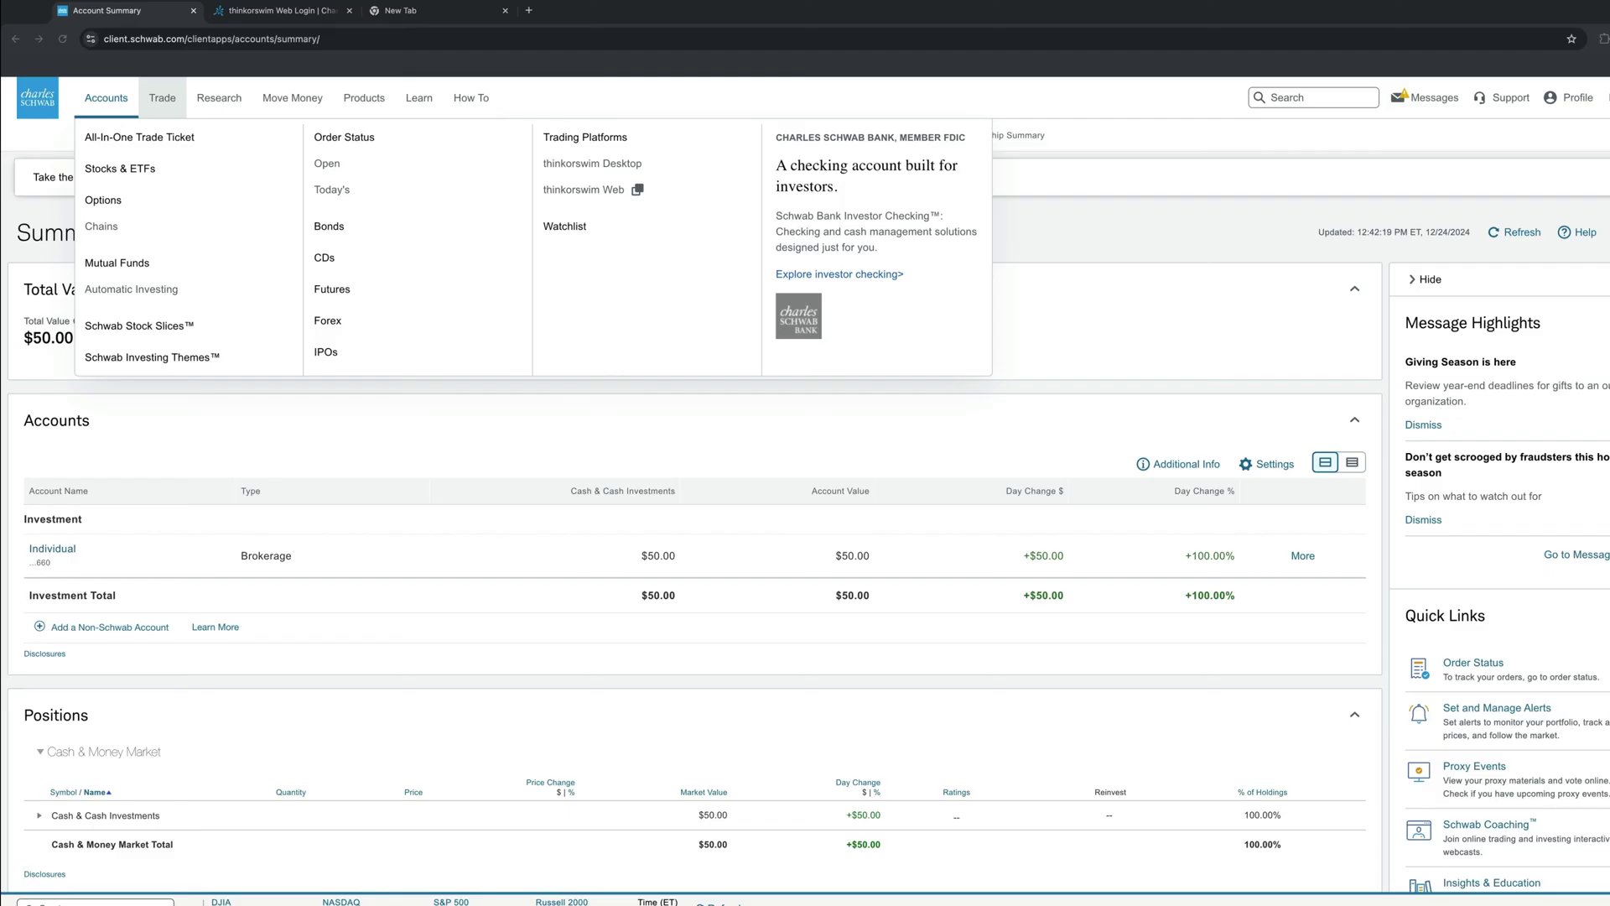
Open the Stocks & ETFs trade ticket for the Individual account
left_click(119, 169)
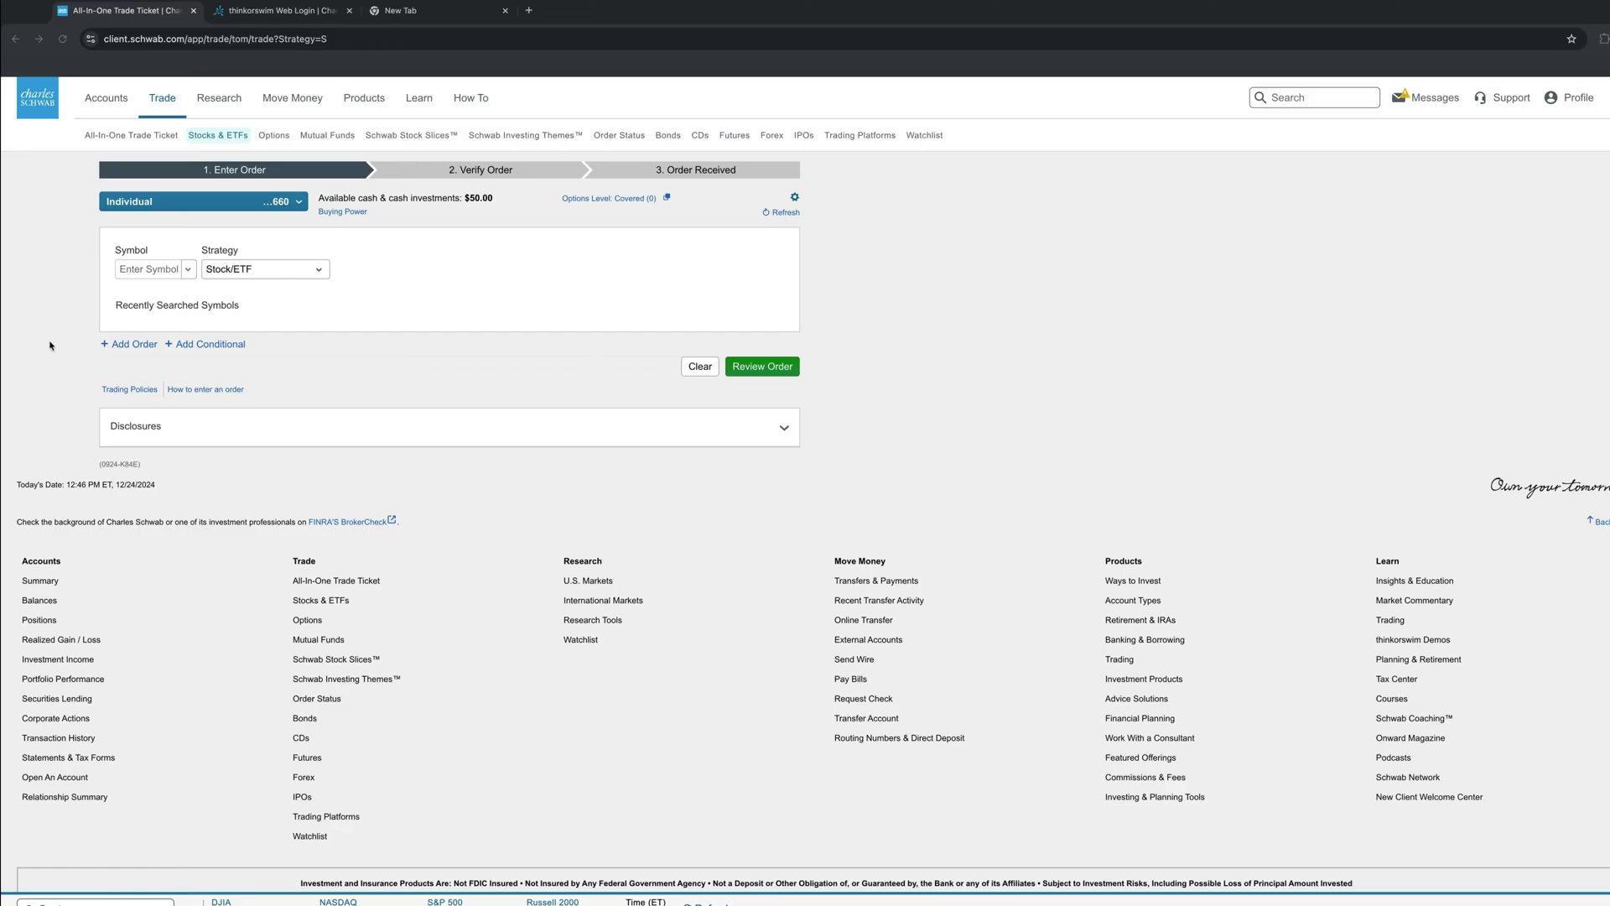
Search 'sch' in the Symbol field and select SCHD for the buy order
left_click(135, 269)
type("sch")
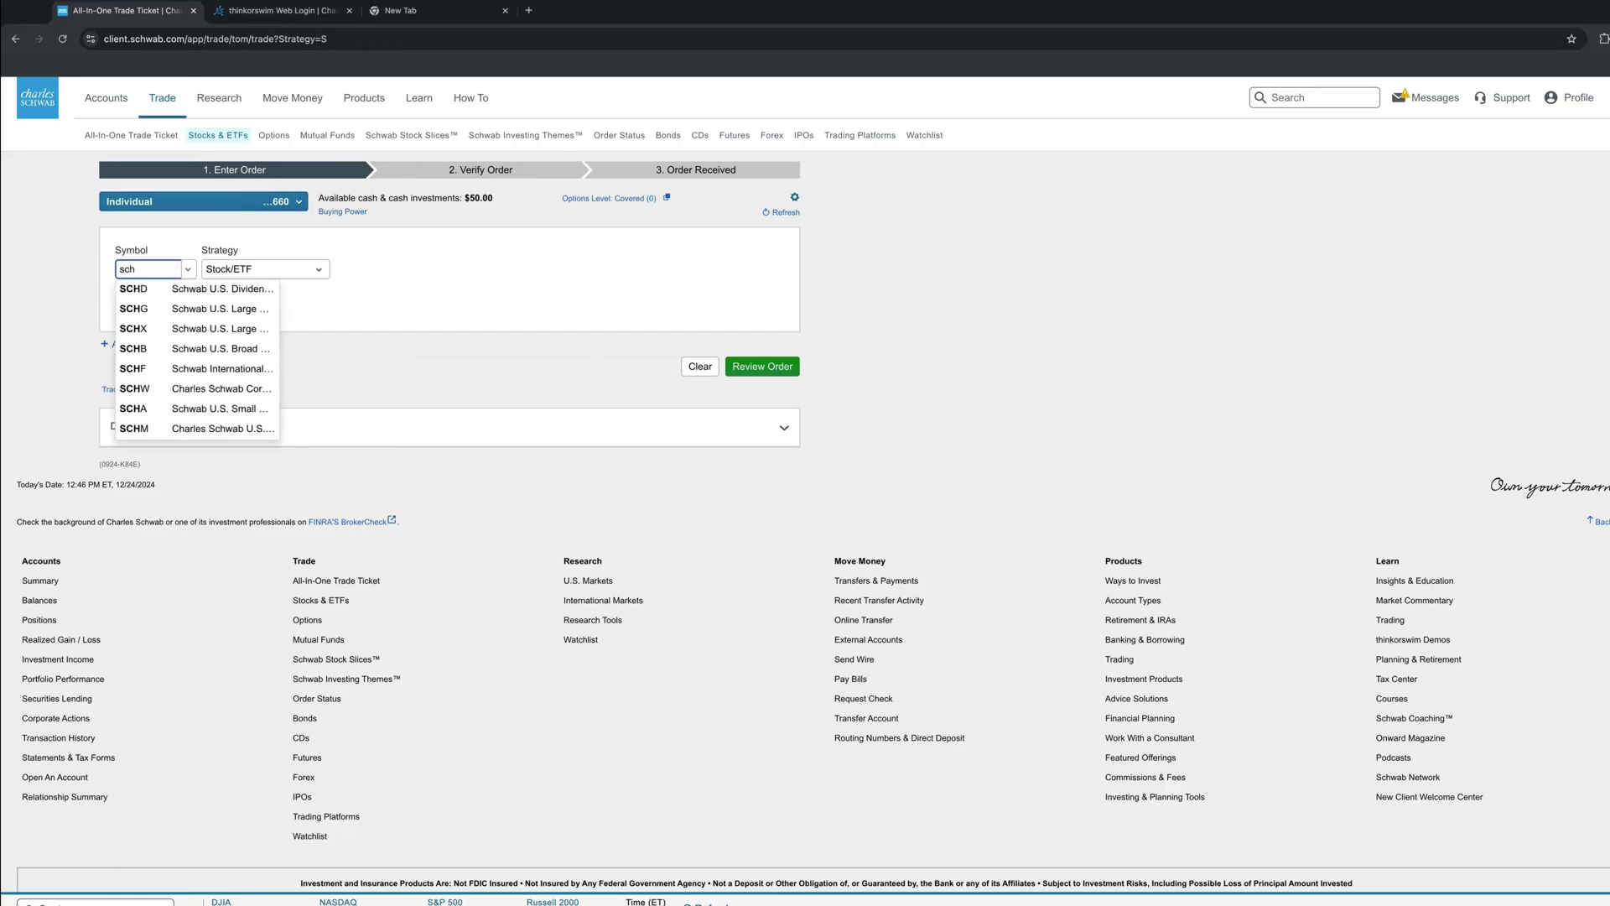
left_click(158, 288)
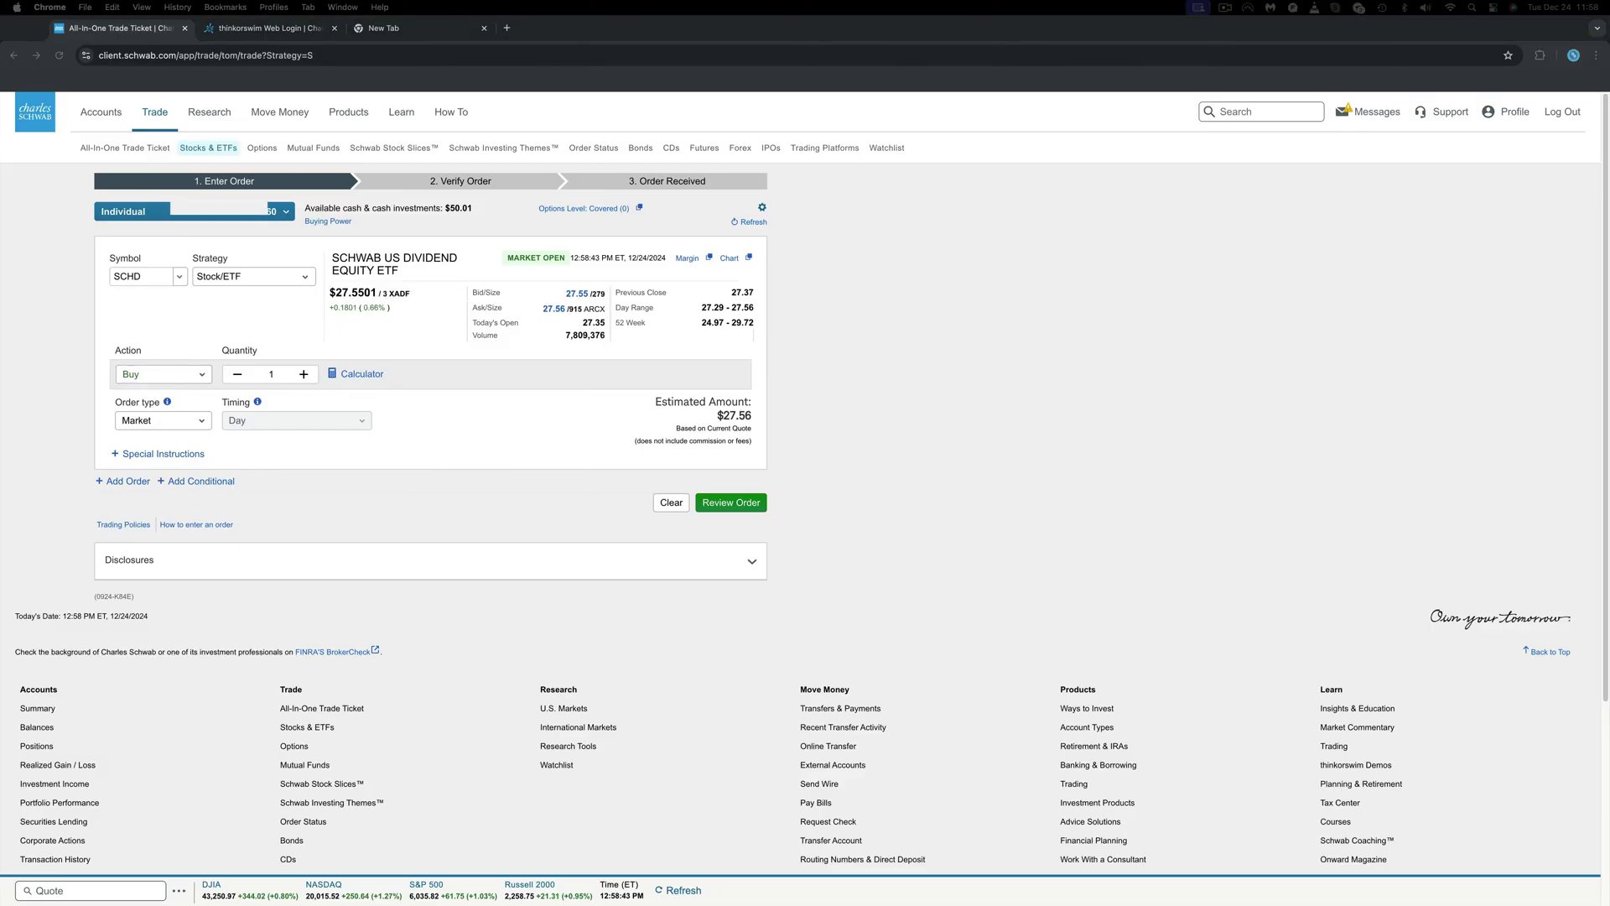
Review and place the market order buying 1 SCHD share
left_click(732, 502)
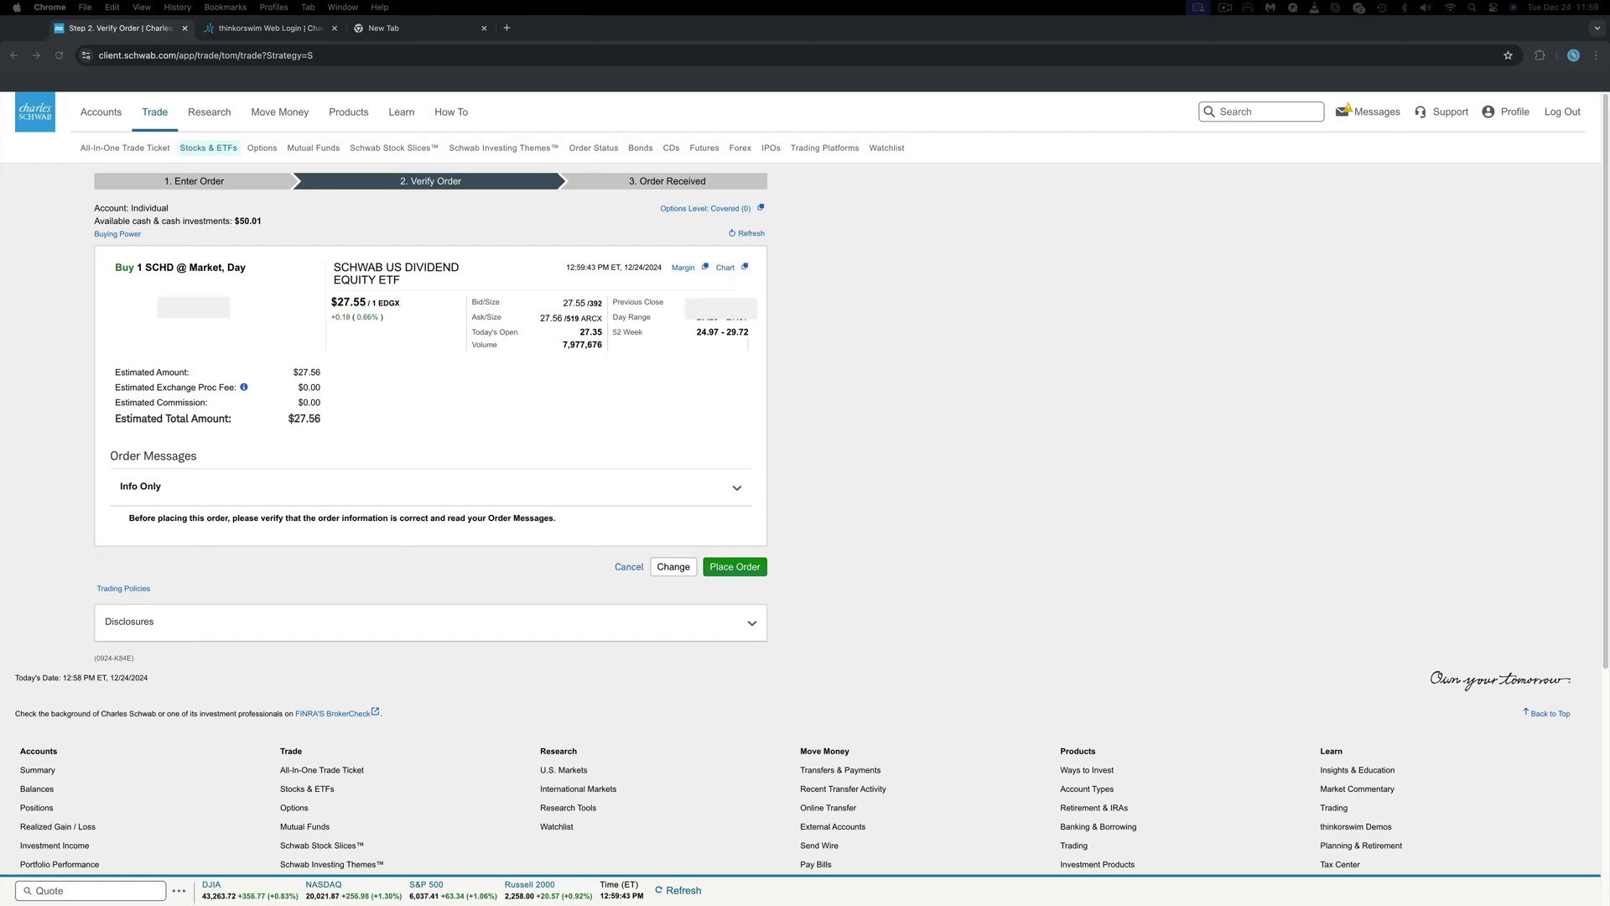
left_click(732, 567)
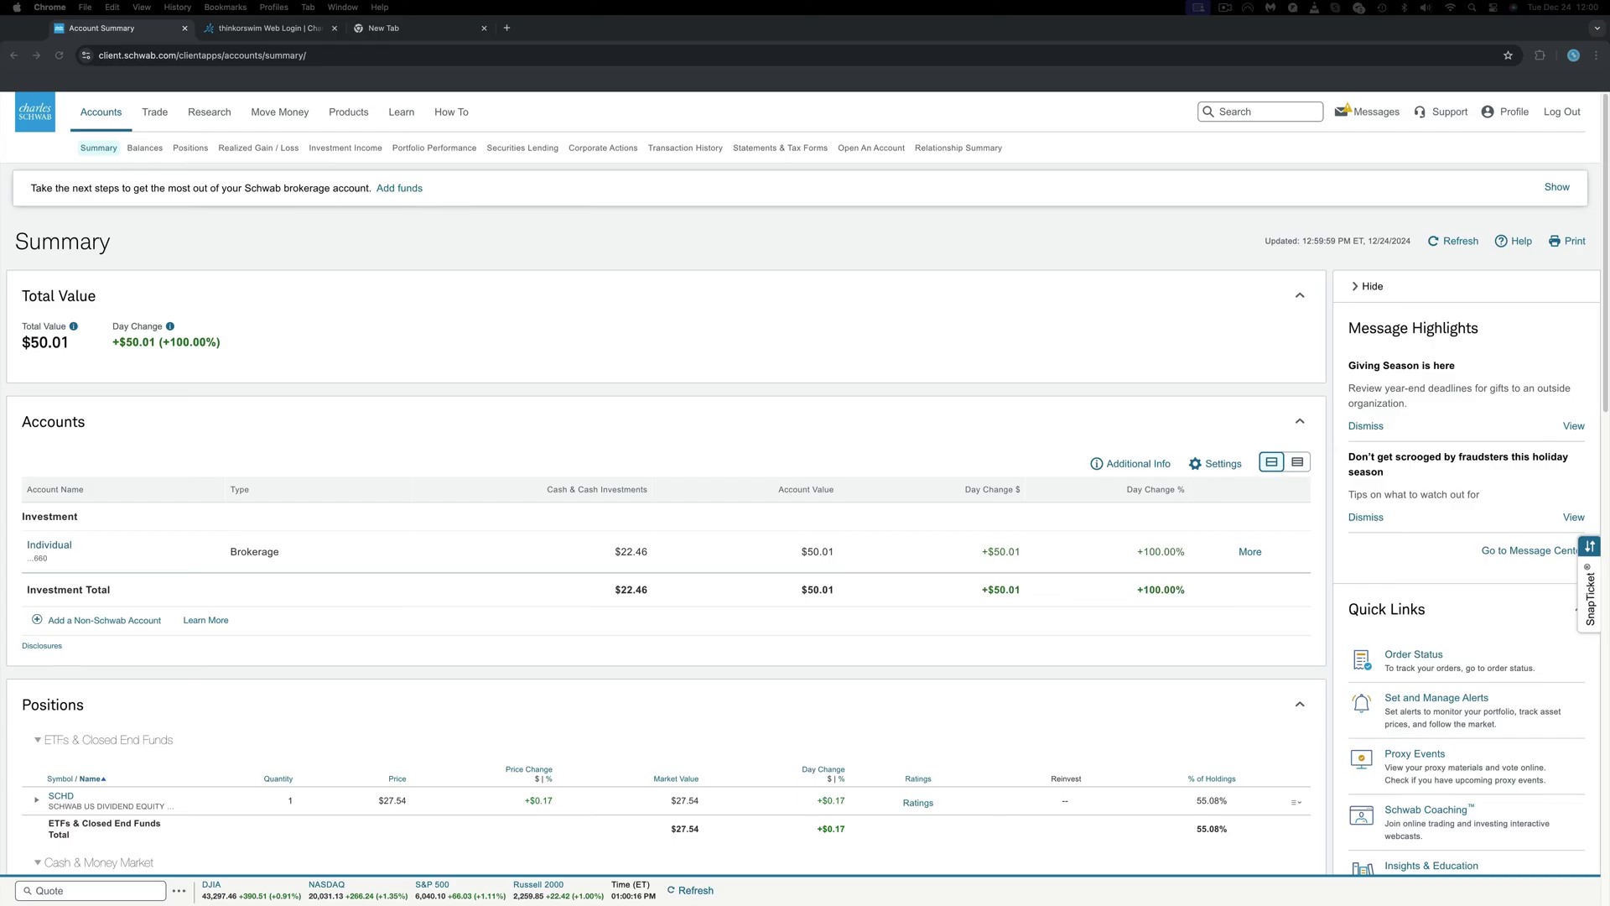
Review the account balances: $50.04 total, $22.46 cash and $27.58 market value
left_click(143, 149)
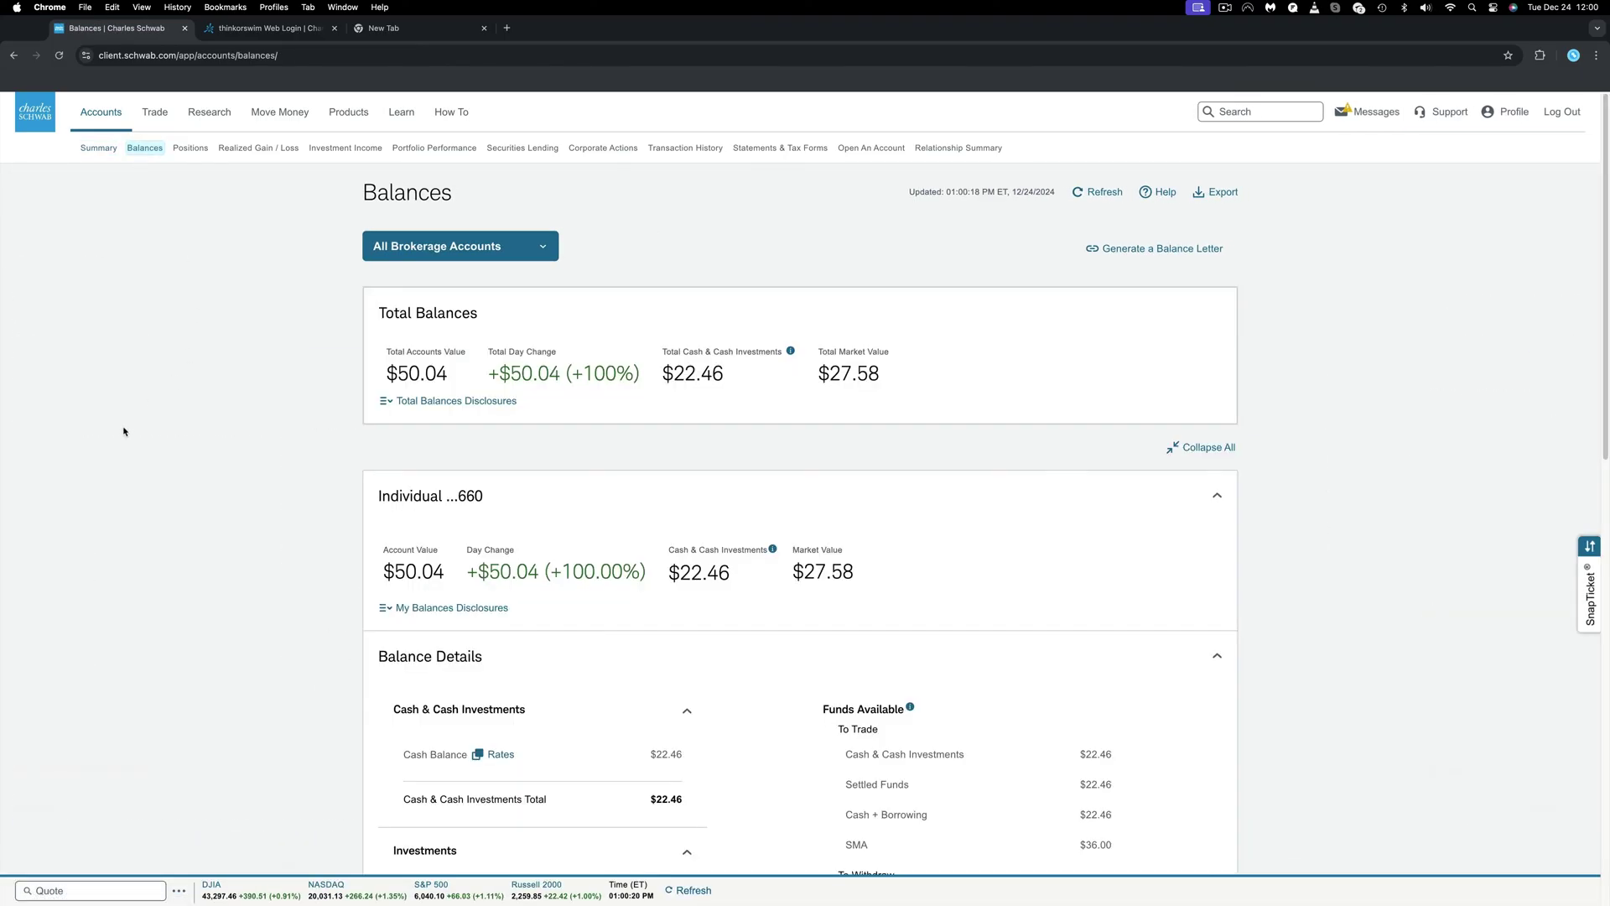
scroll(124, 431, "down", 2)
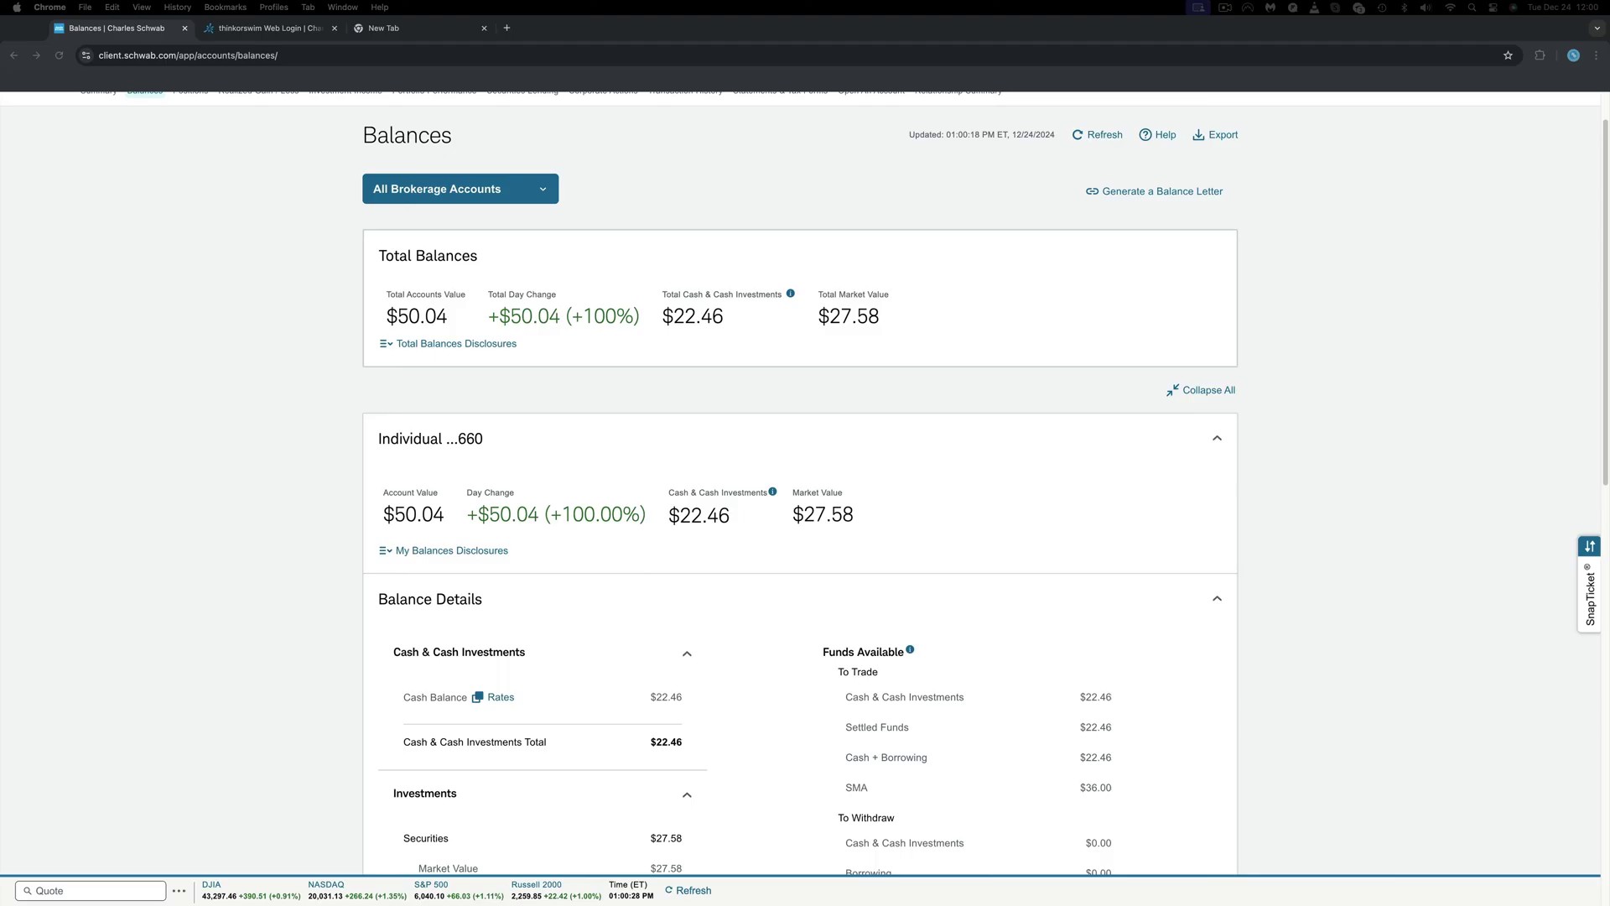
scroll(118, 159, "up", 2)
left_click(152, 114)
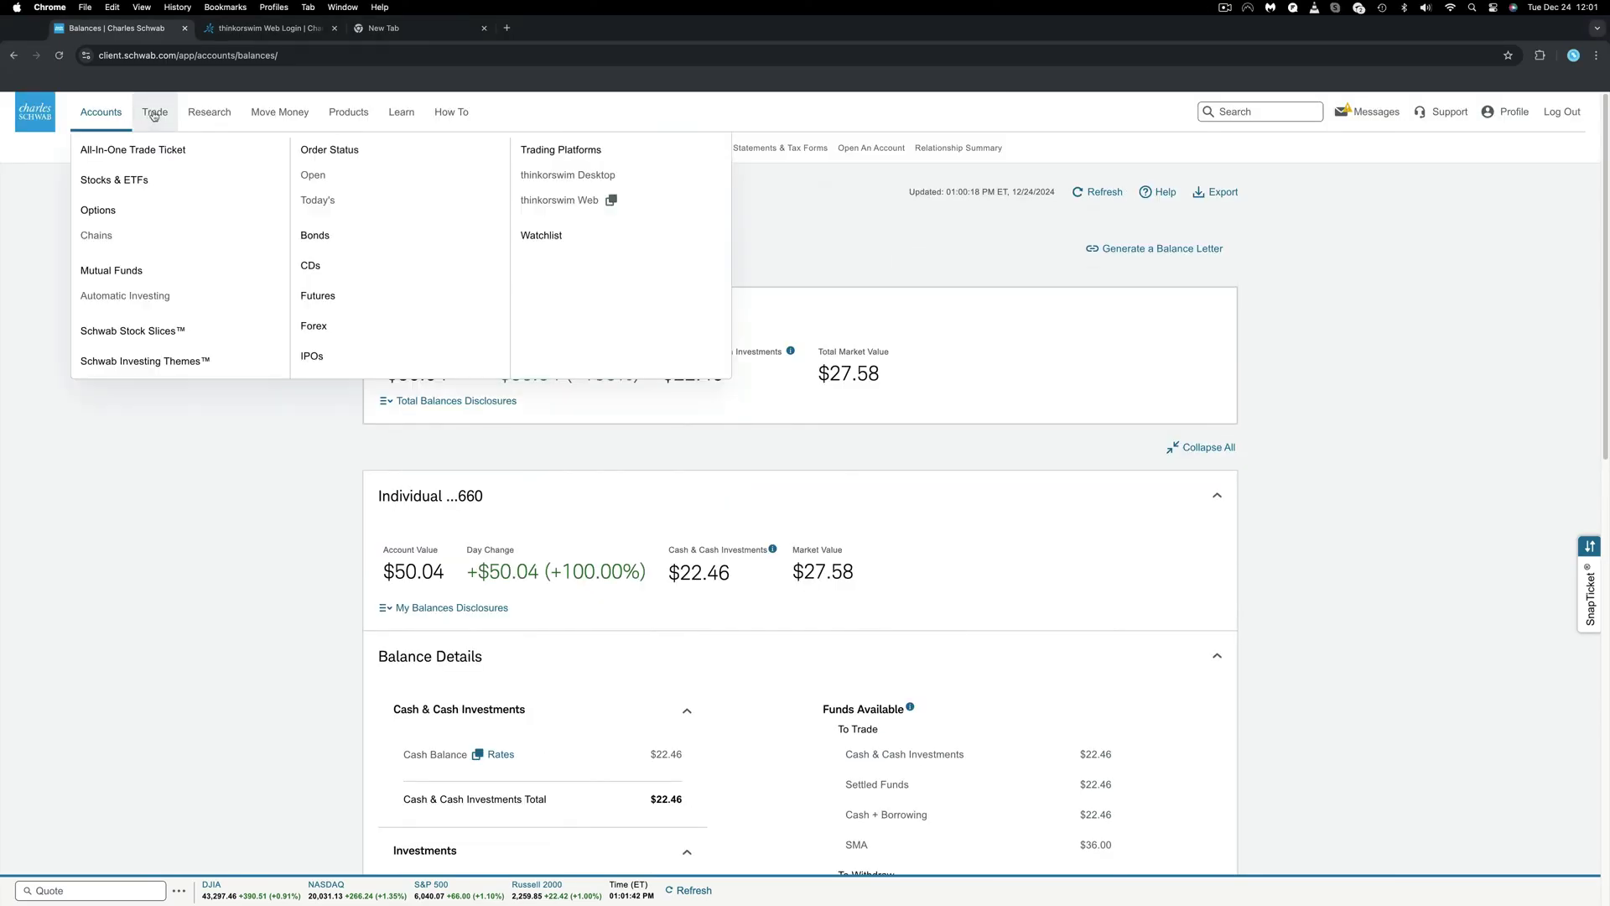
Prepare a Day limit order to sell 1 SCHD share at $27.53 for review
left_click(130, 151)
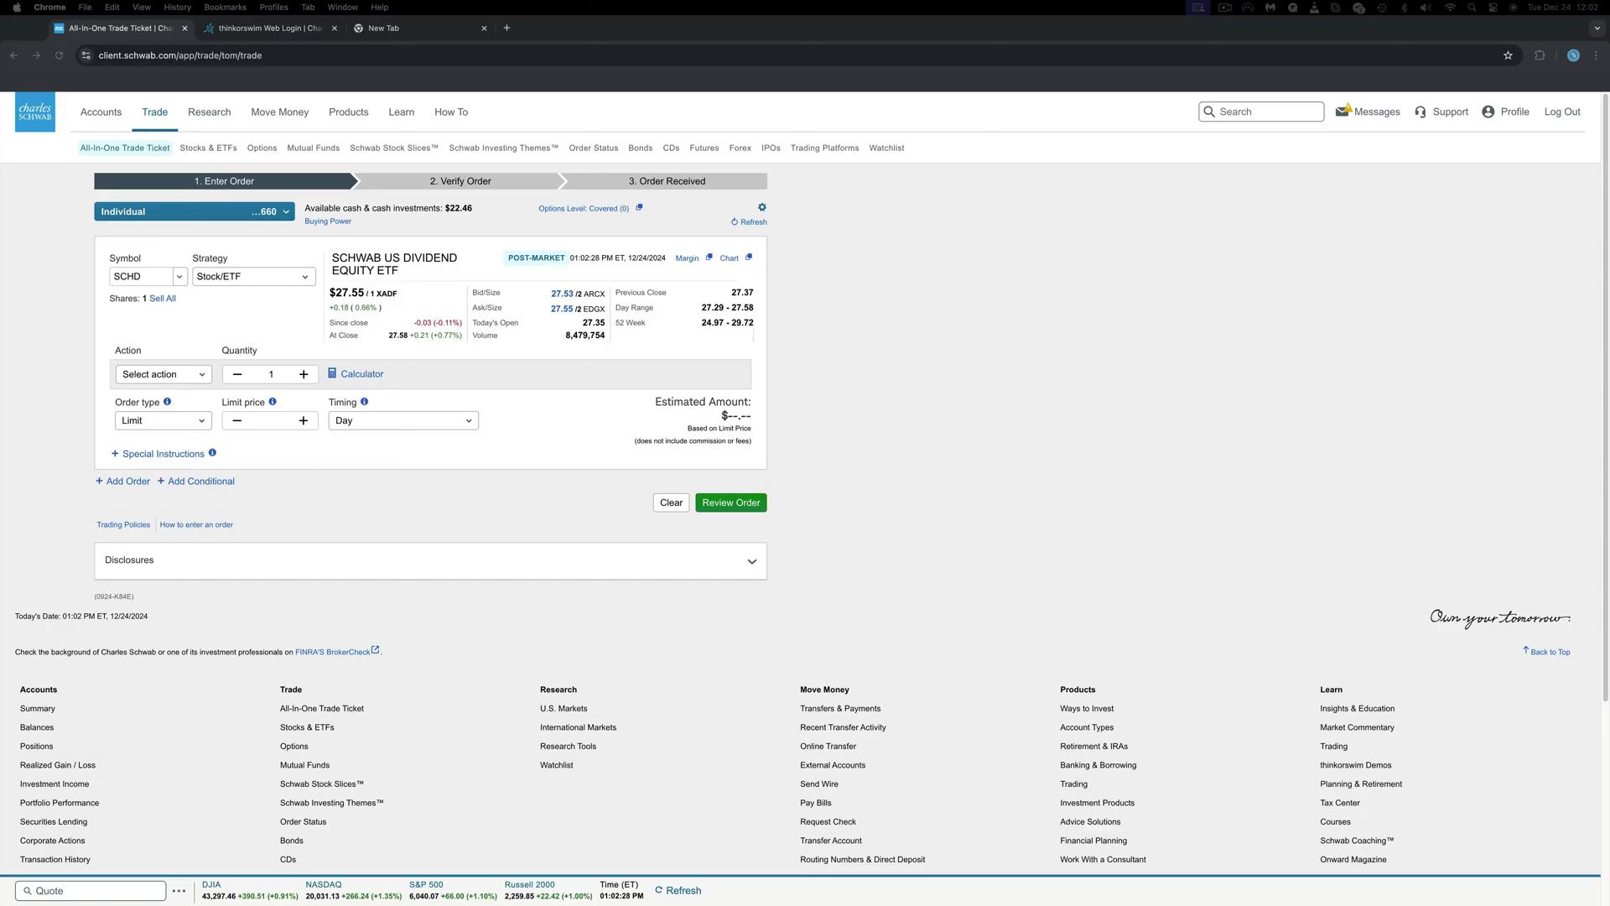
left_click(163, 374)
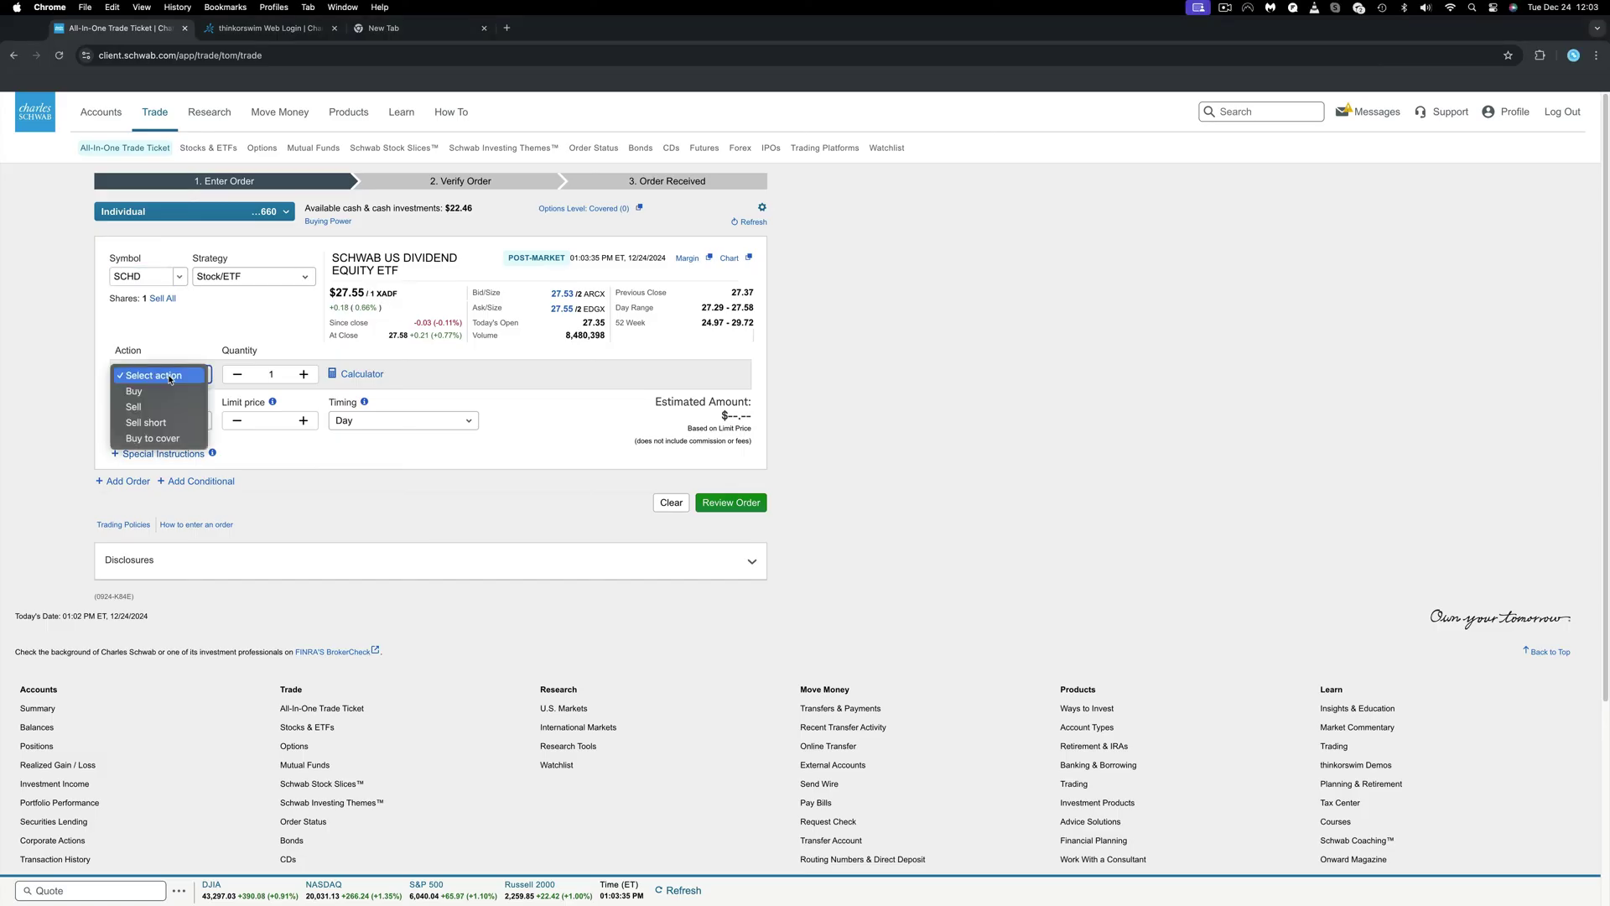
left_click(206, 404)
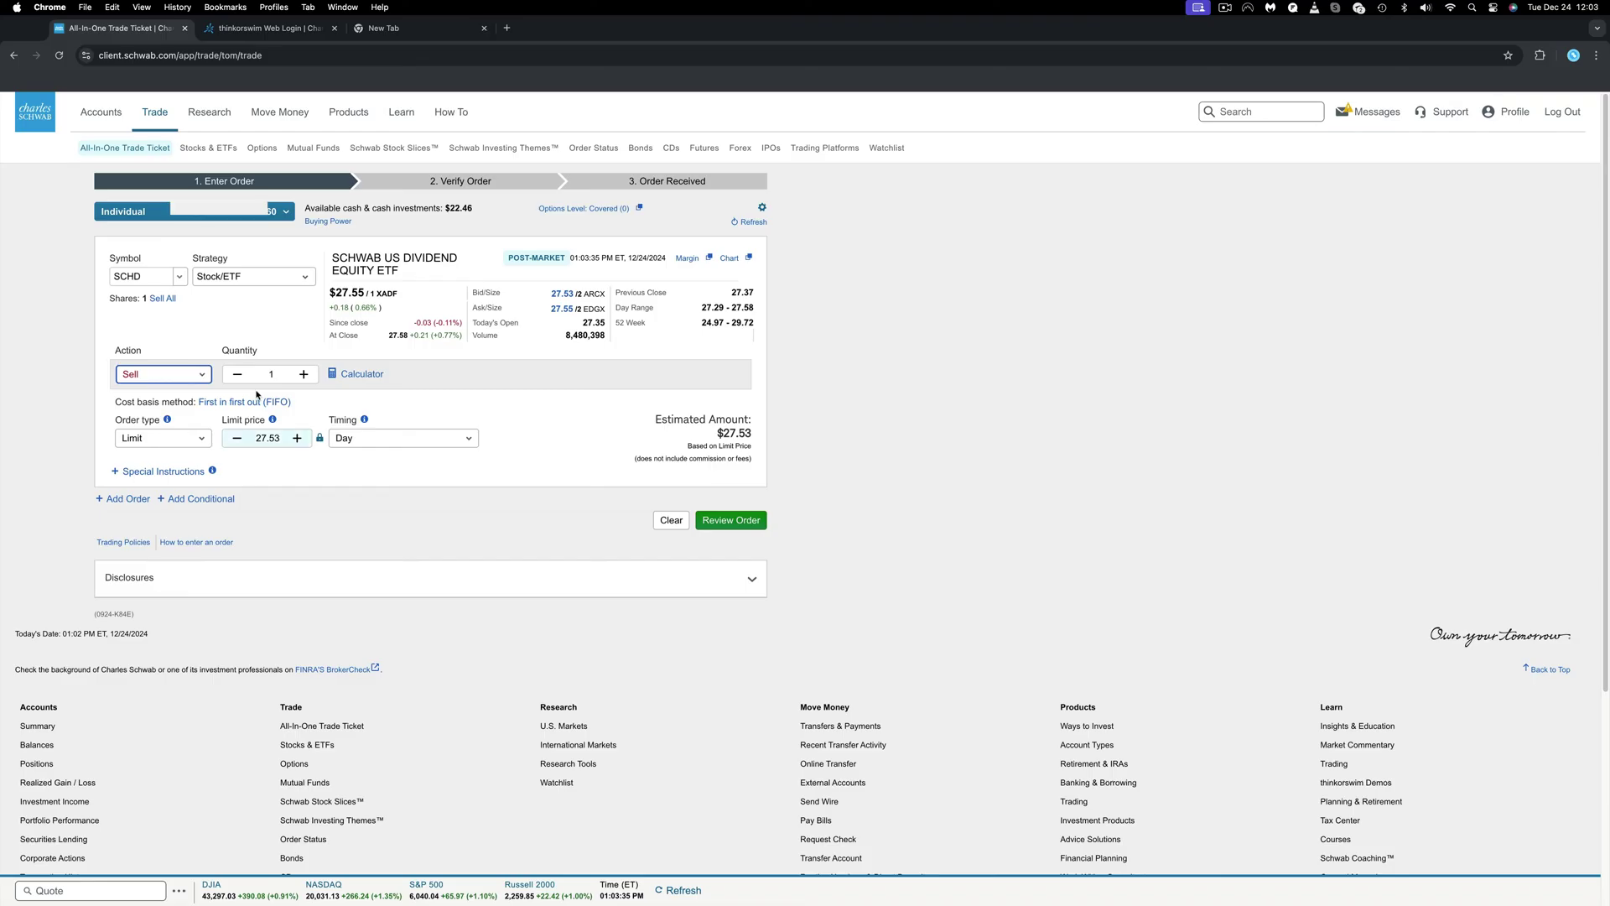
left_click(738, 523)
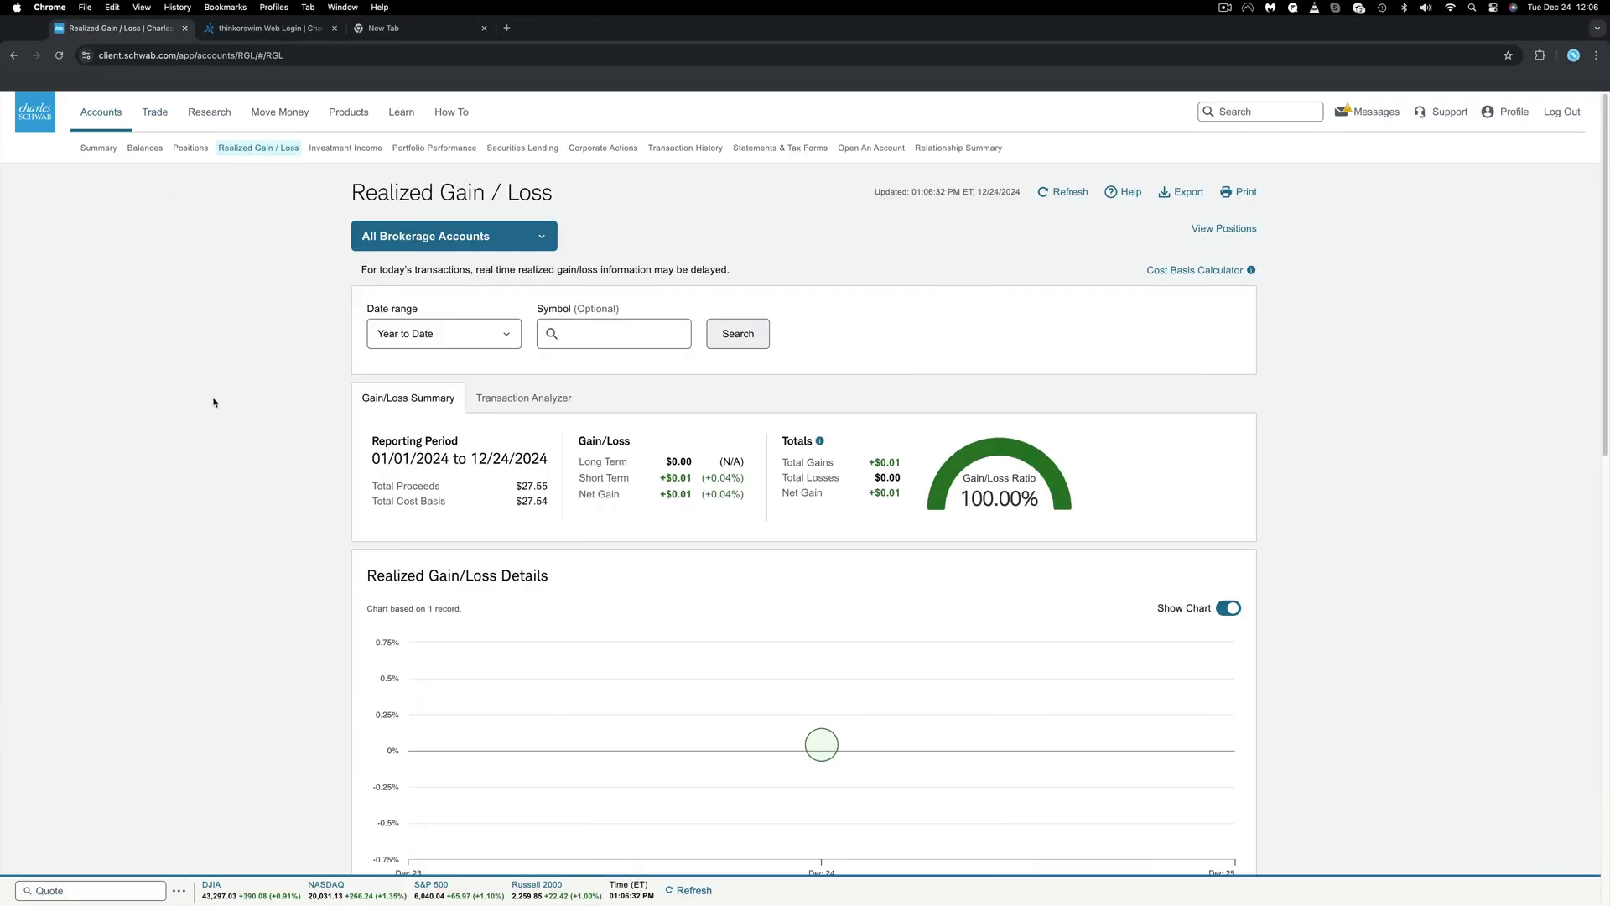
Scroll the Realized Gain / Loss page down to the SCHD row's $0.01 gain
scroll(214, 402, "down", 3)
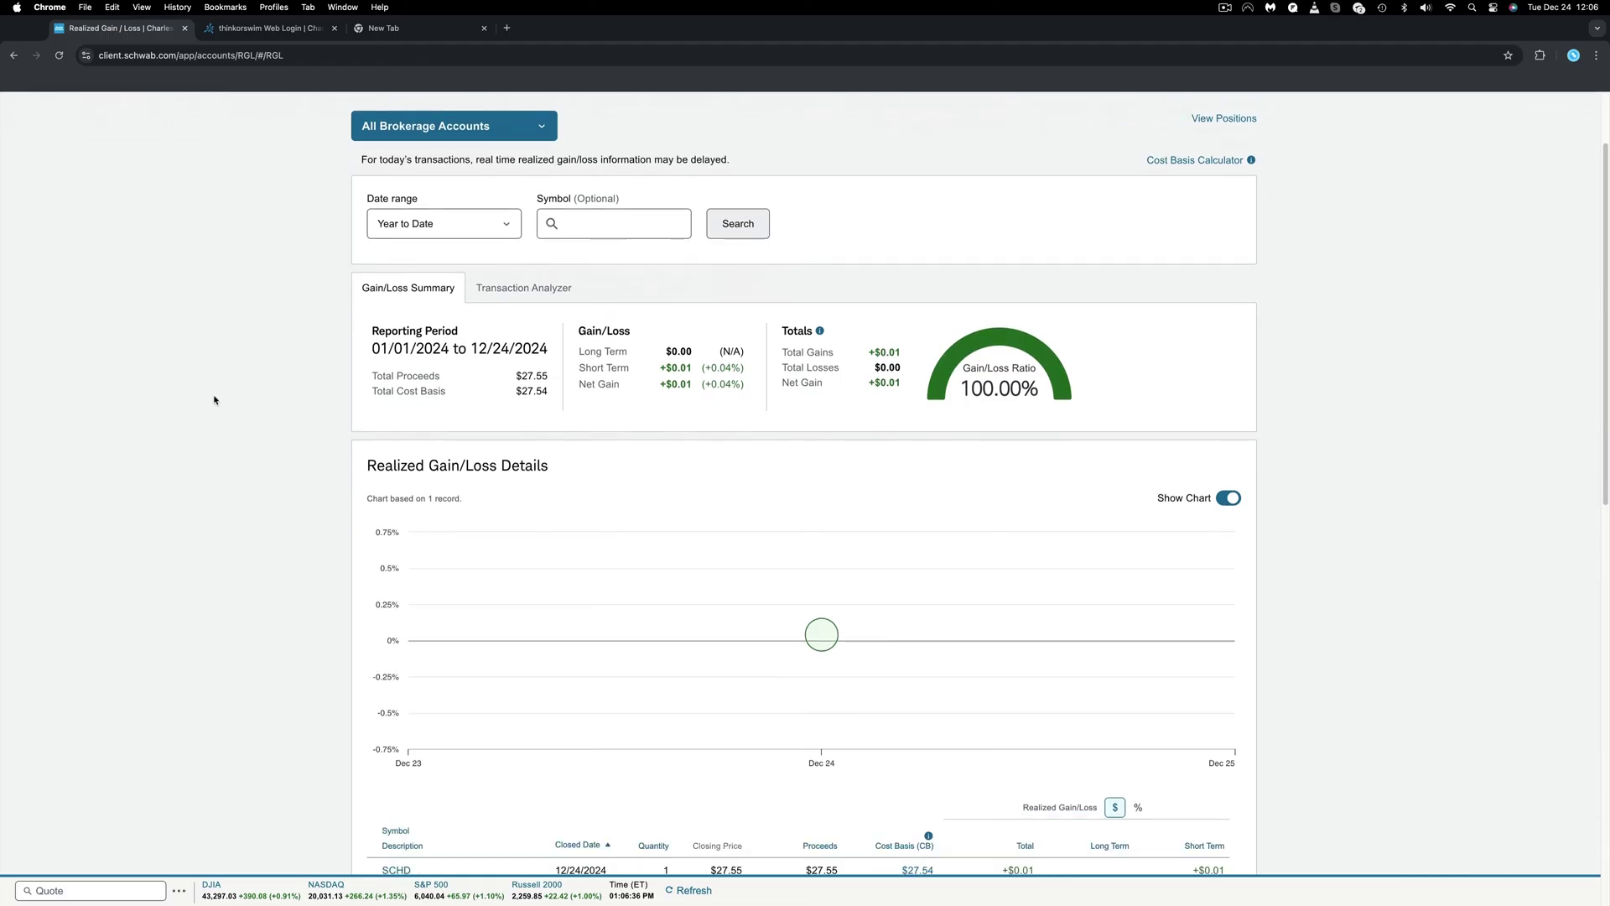
scroll(214, 400, "down", 1)
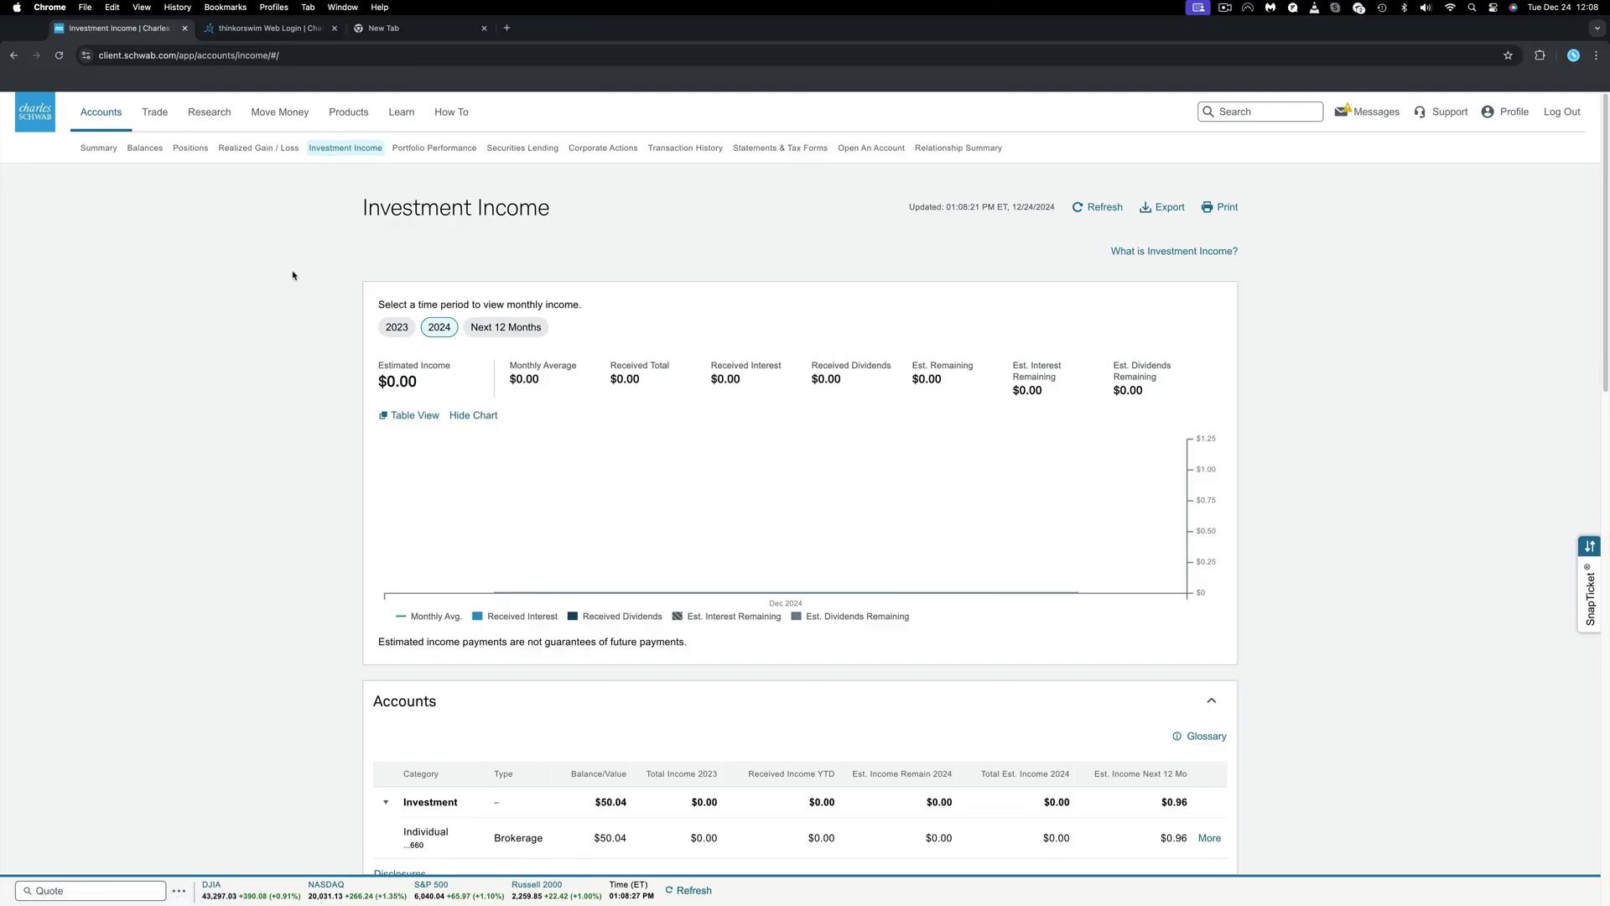
Show the next 12 months of estimated income, which reads $0.96
left_click(519, 333)
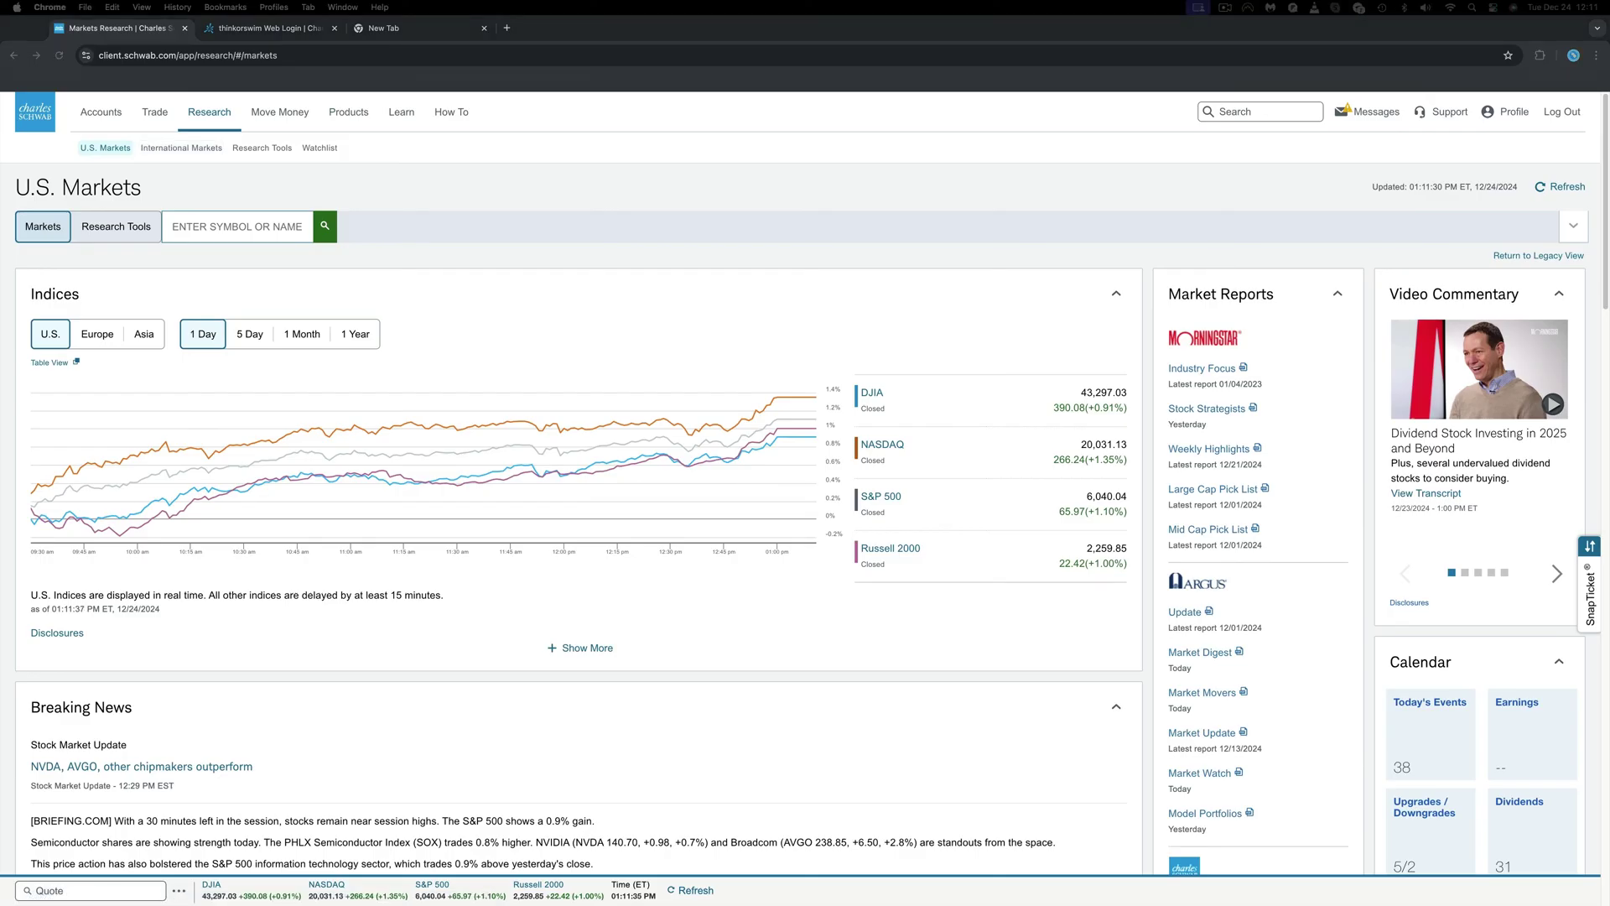
Look up Nike (NKE) research and scroll through its dividend history
left_click(227, 226)
type("NIKE")
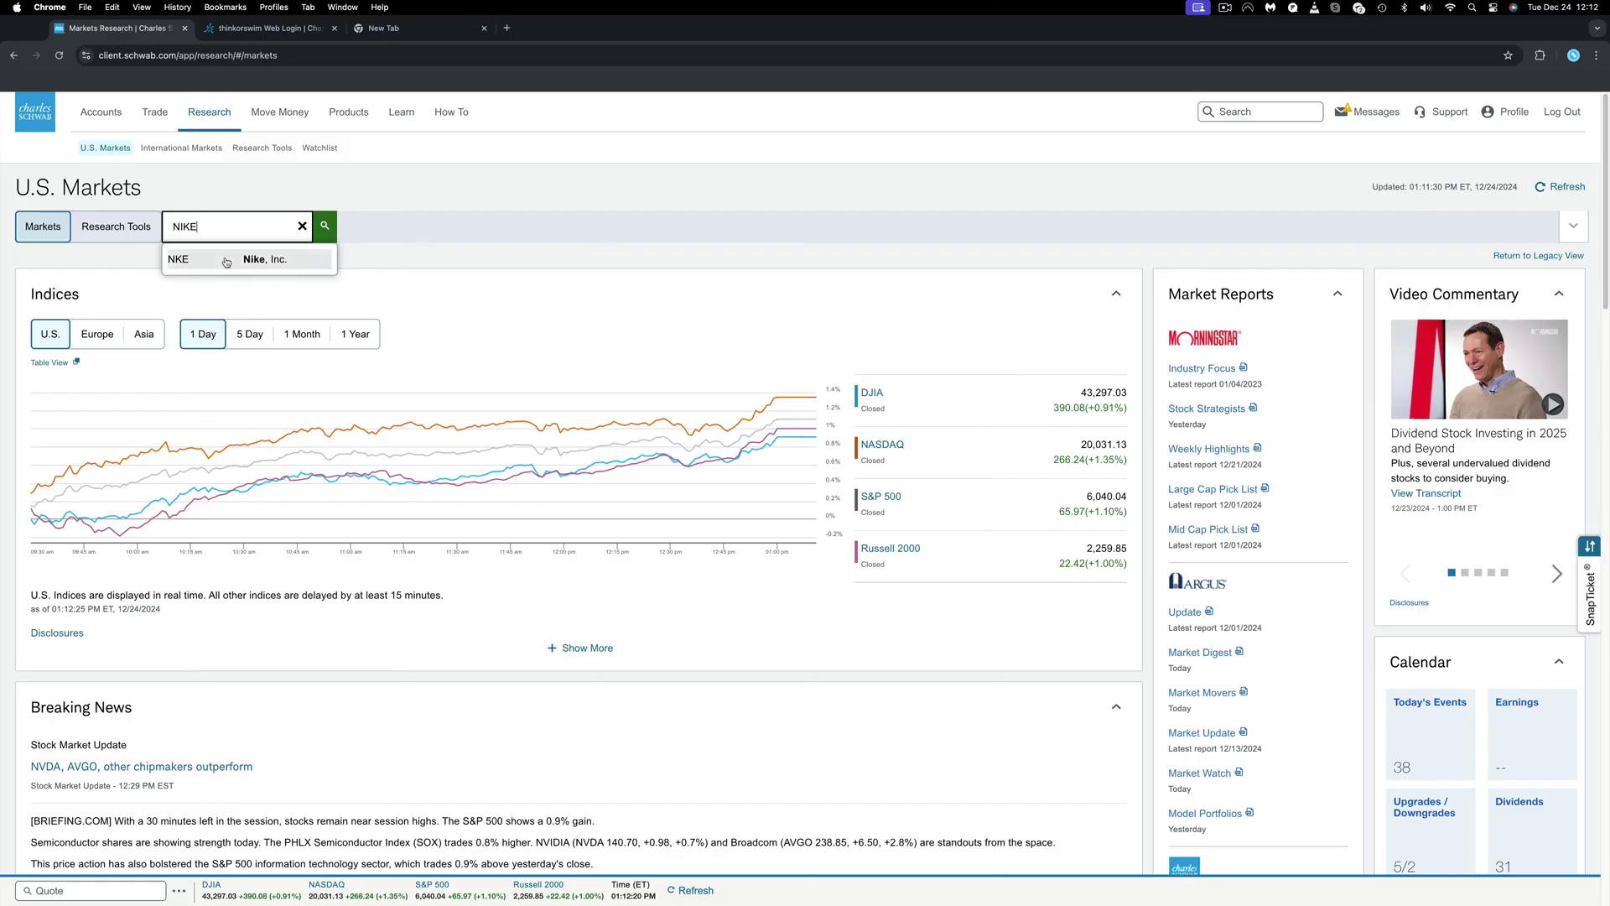
left_click(226, 261)
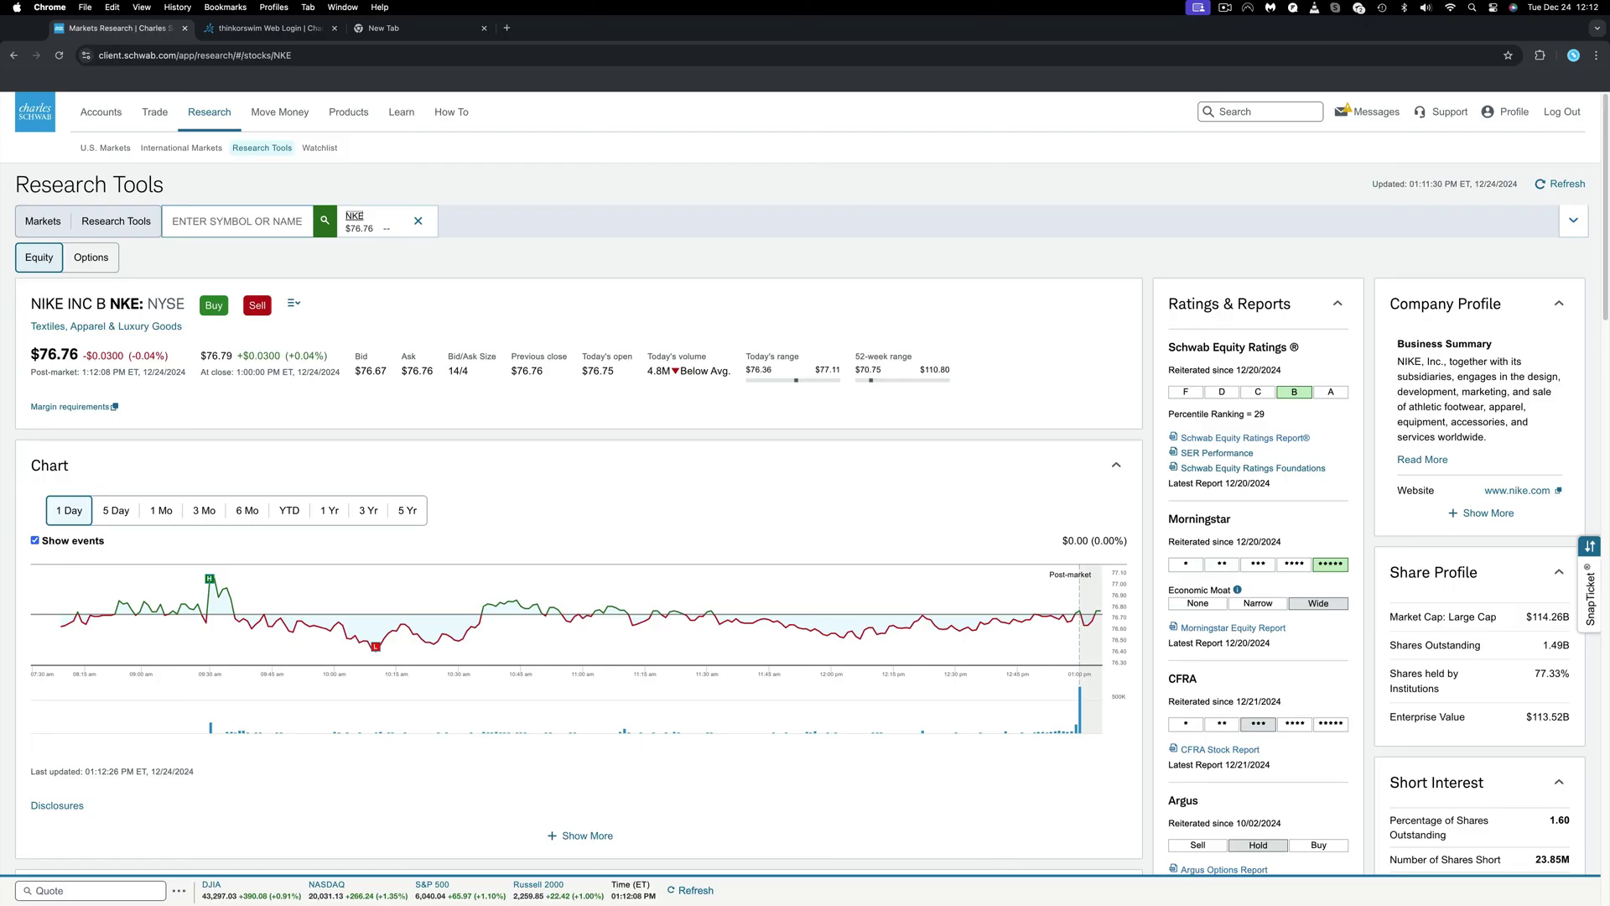
scroll(151, 718, "down", 10)
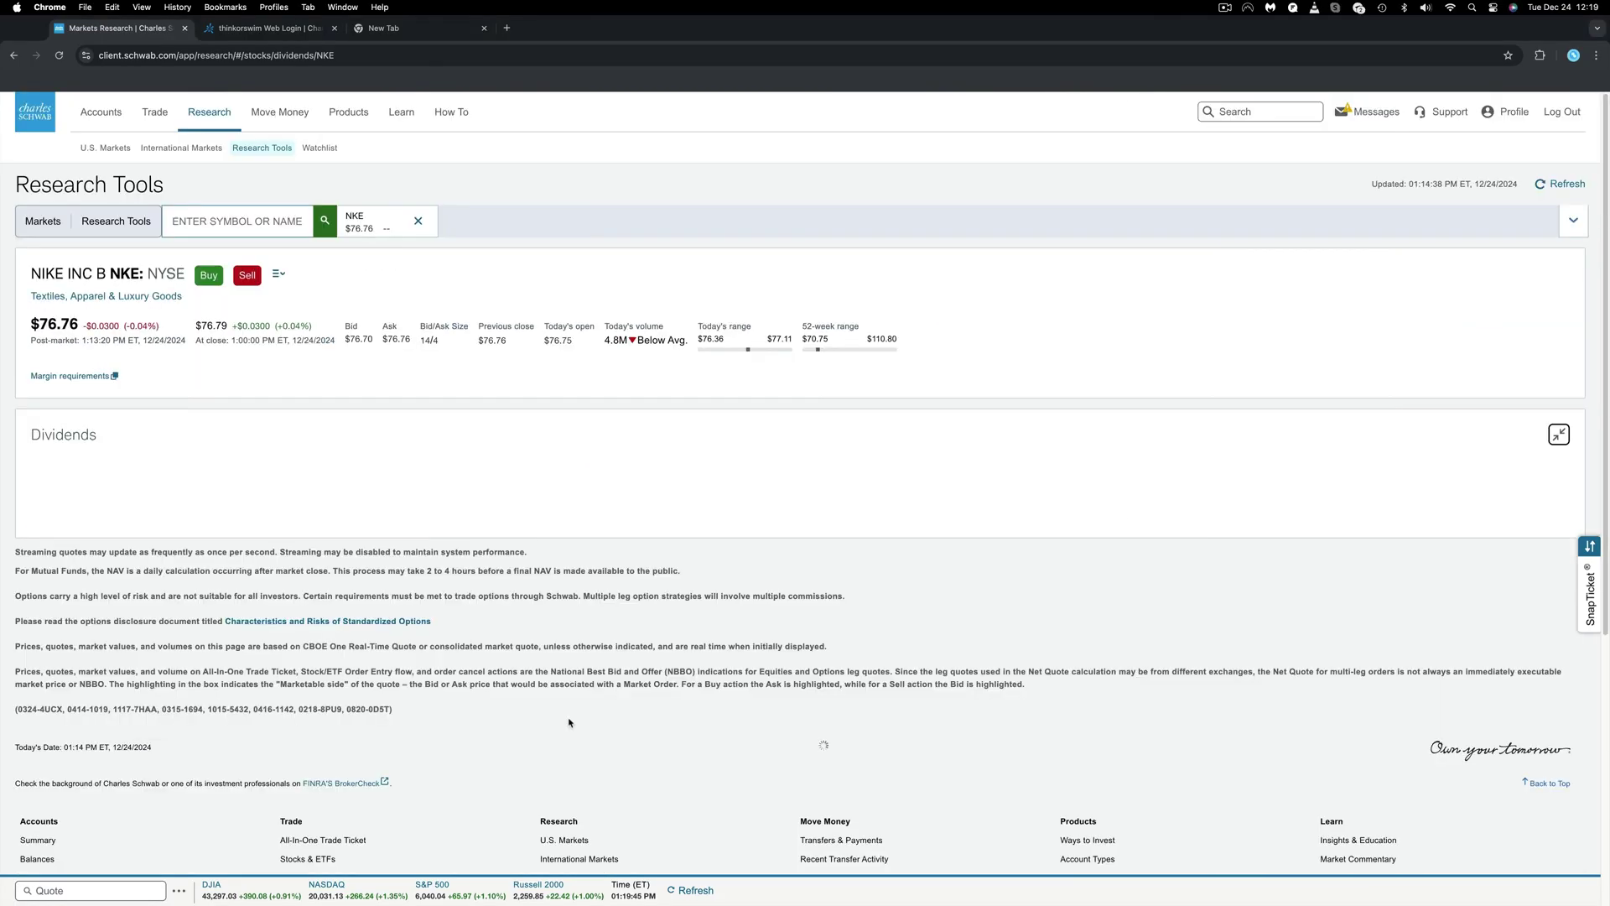
scroll(569, 721, "down", 4)
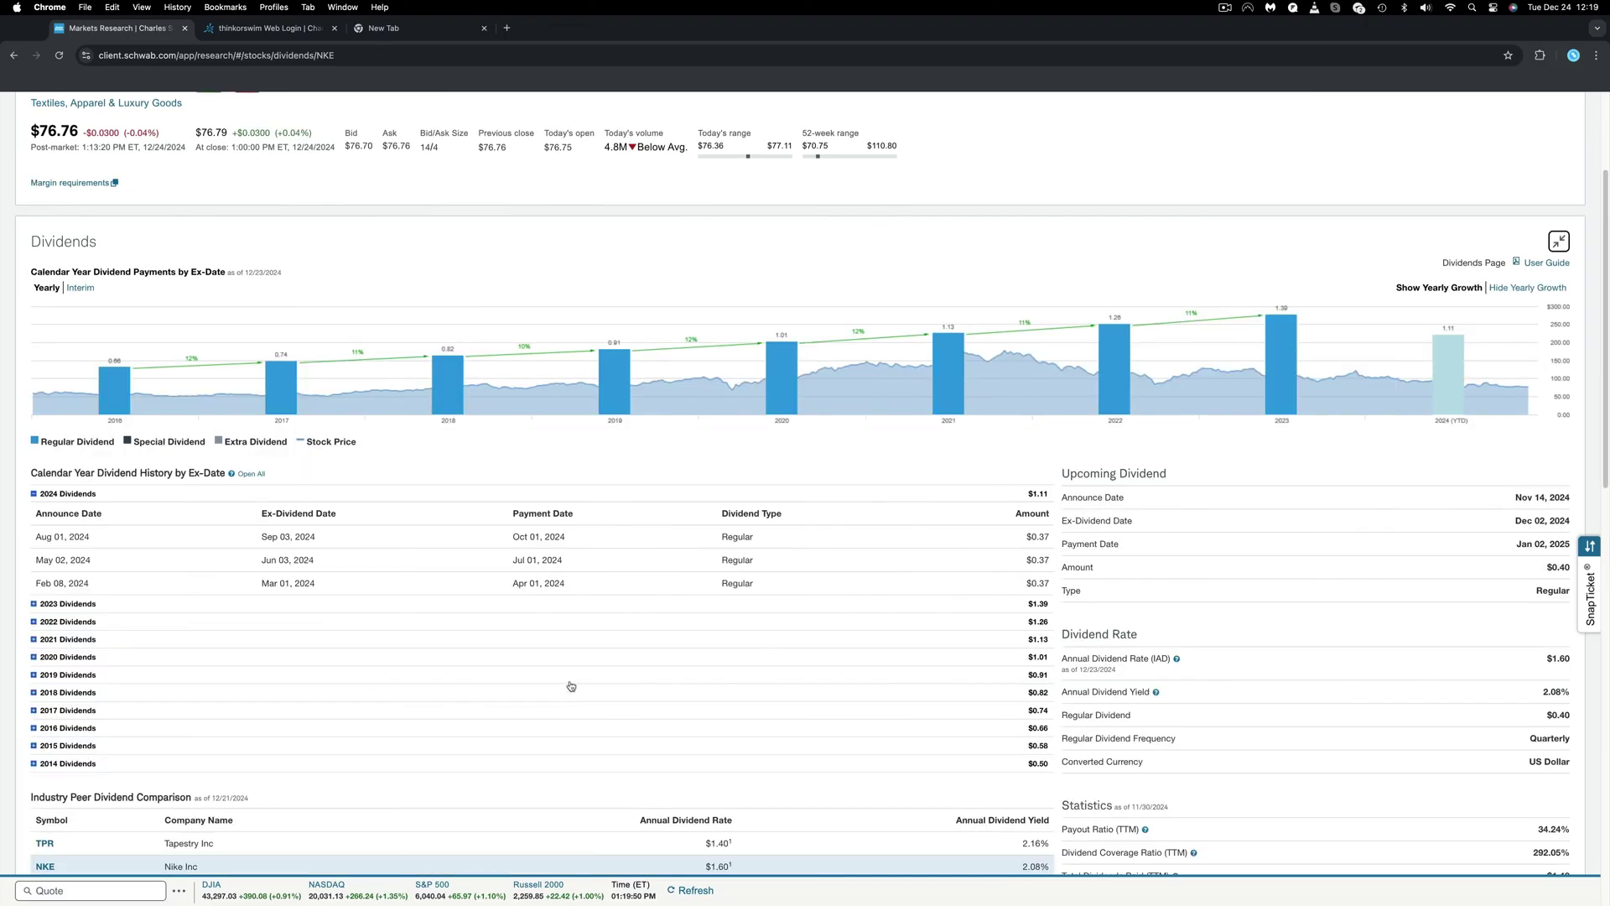
scroll(570, 685, "down", 2)
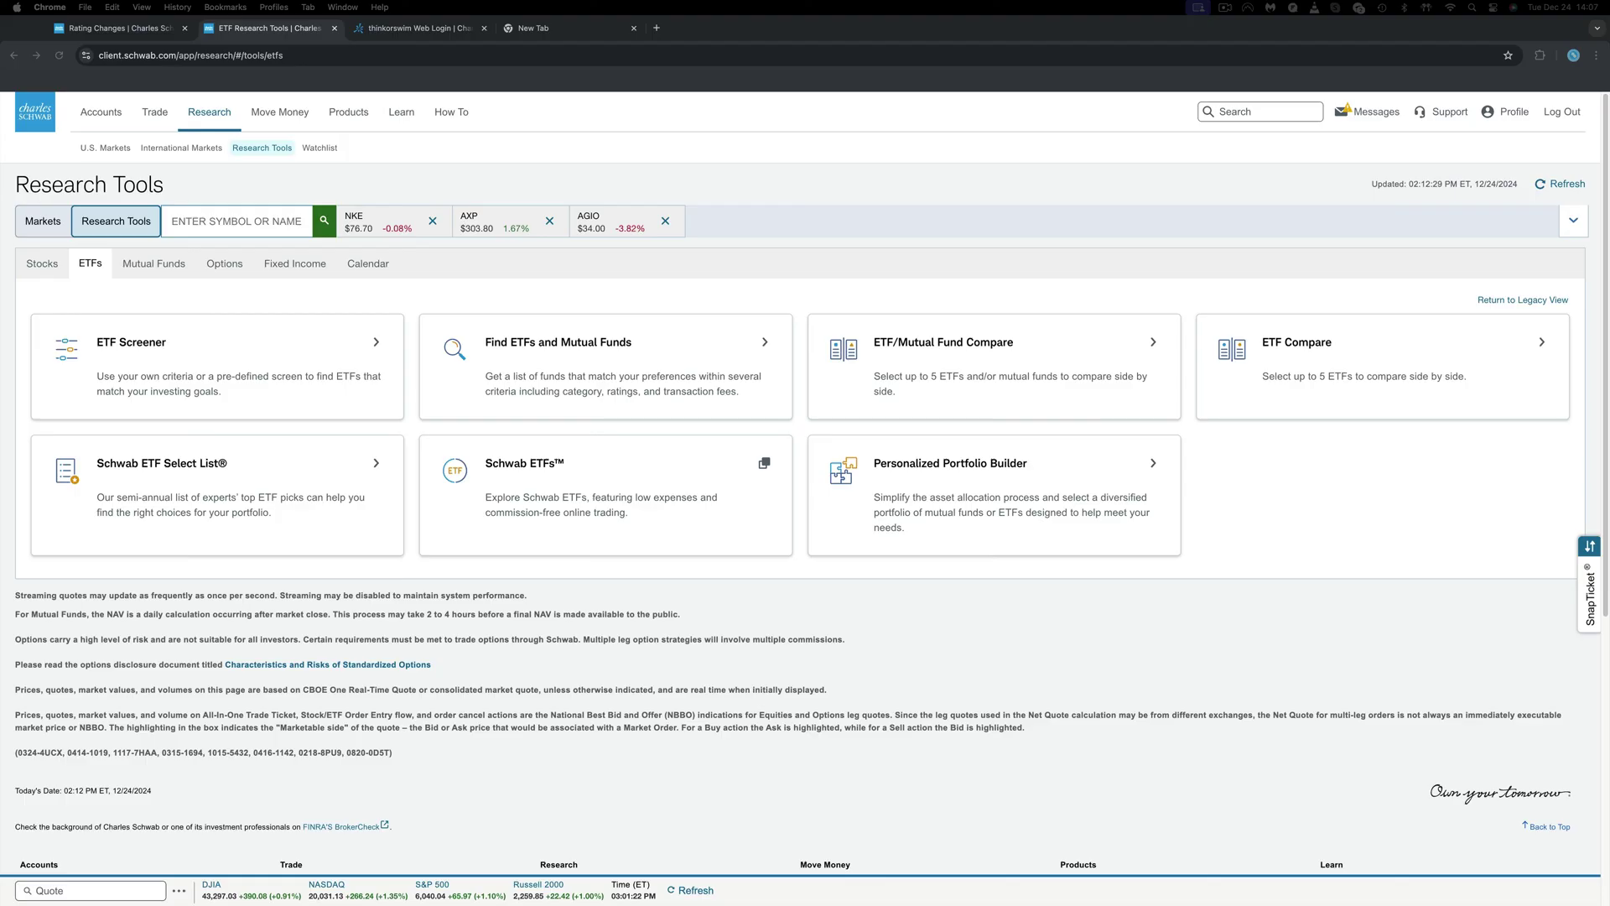
Set up a fund comparison of SCHD and SCHG from the ETF Select List
left_click(199, 470)
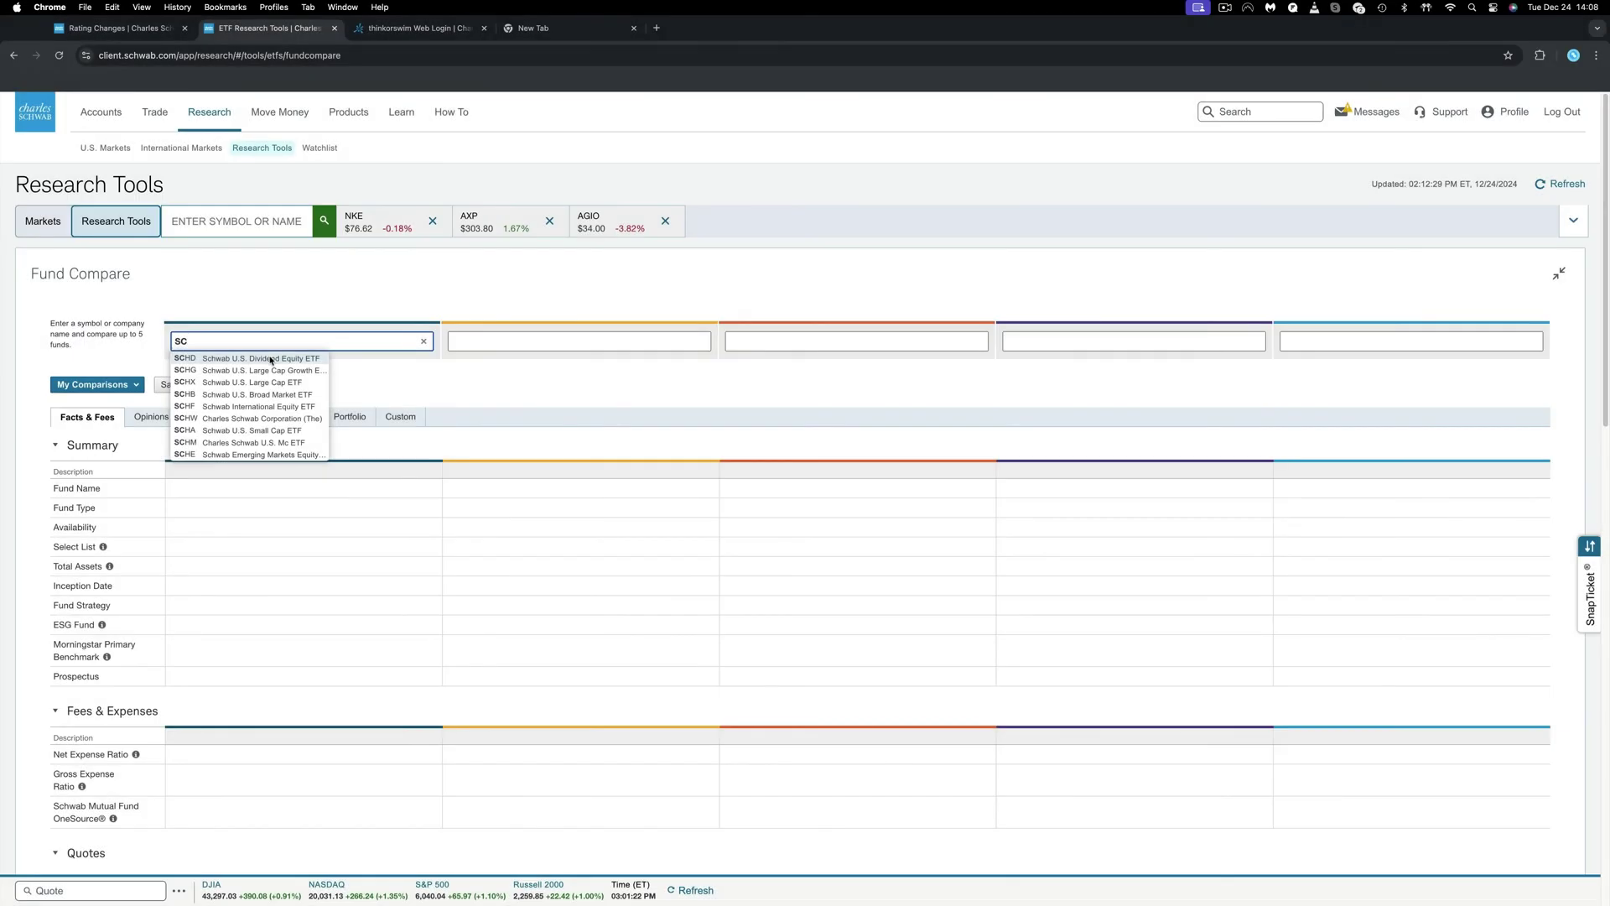
left_click(476, 344)
left_click(510, 340)
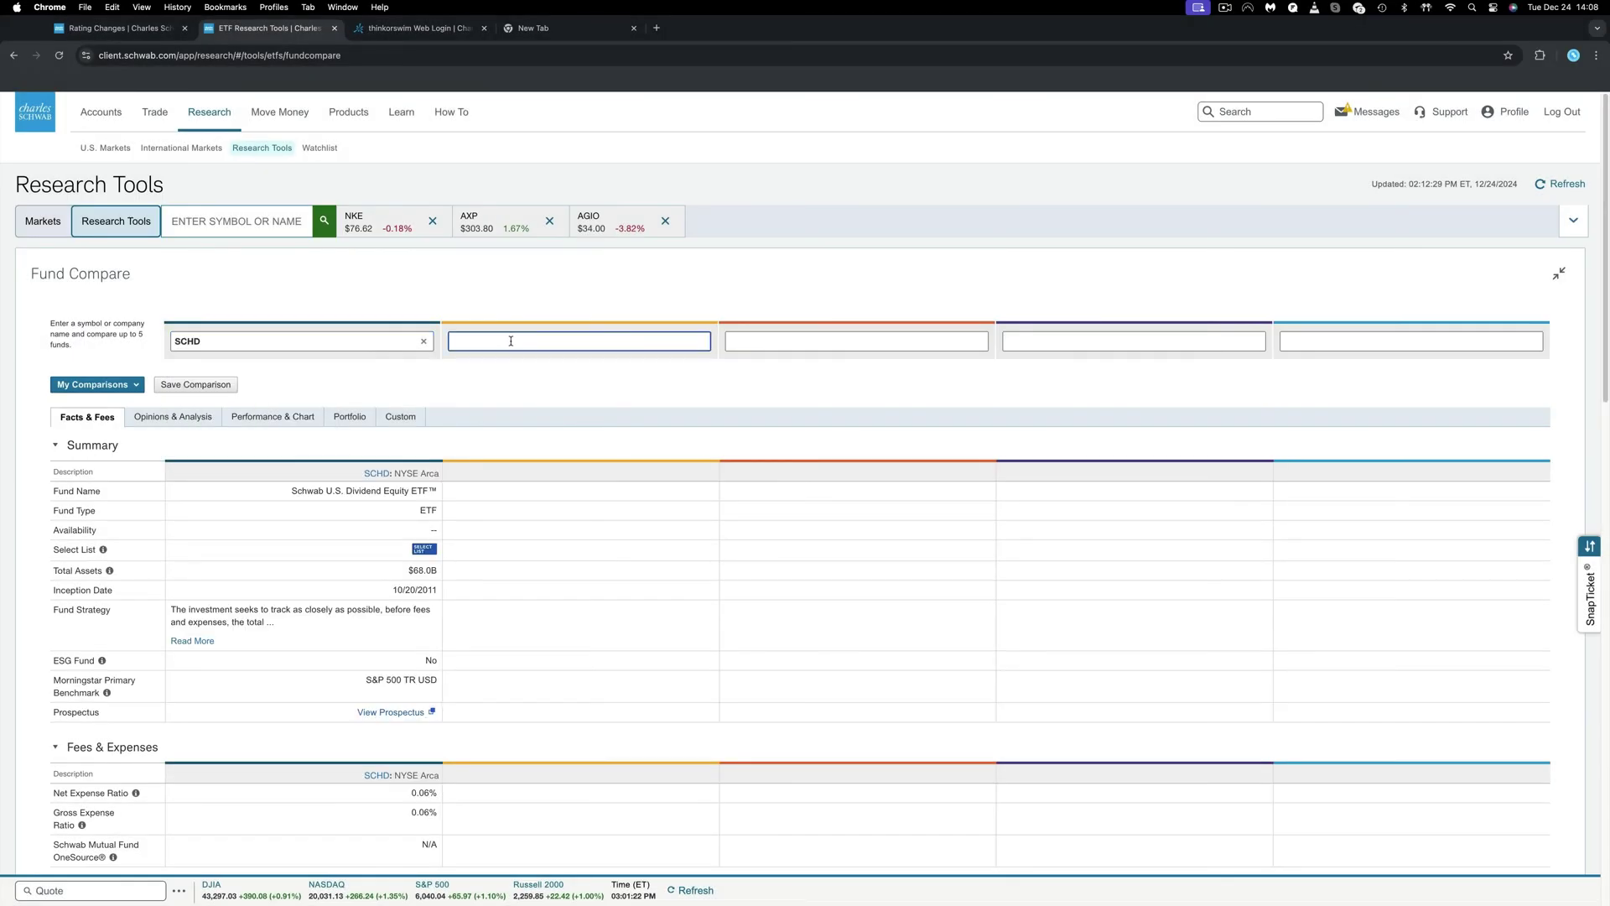
type("SCHG")
key("Return")
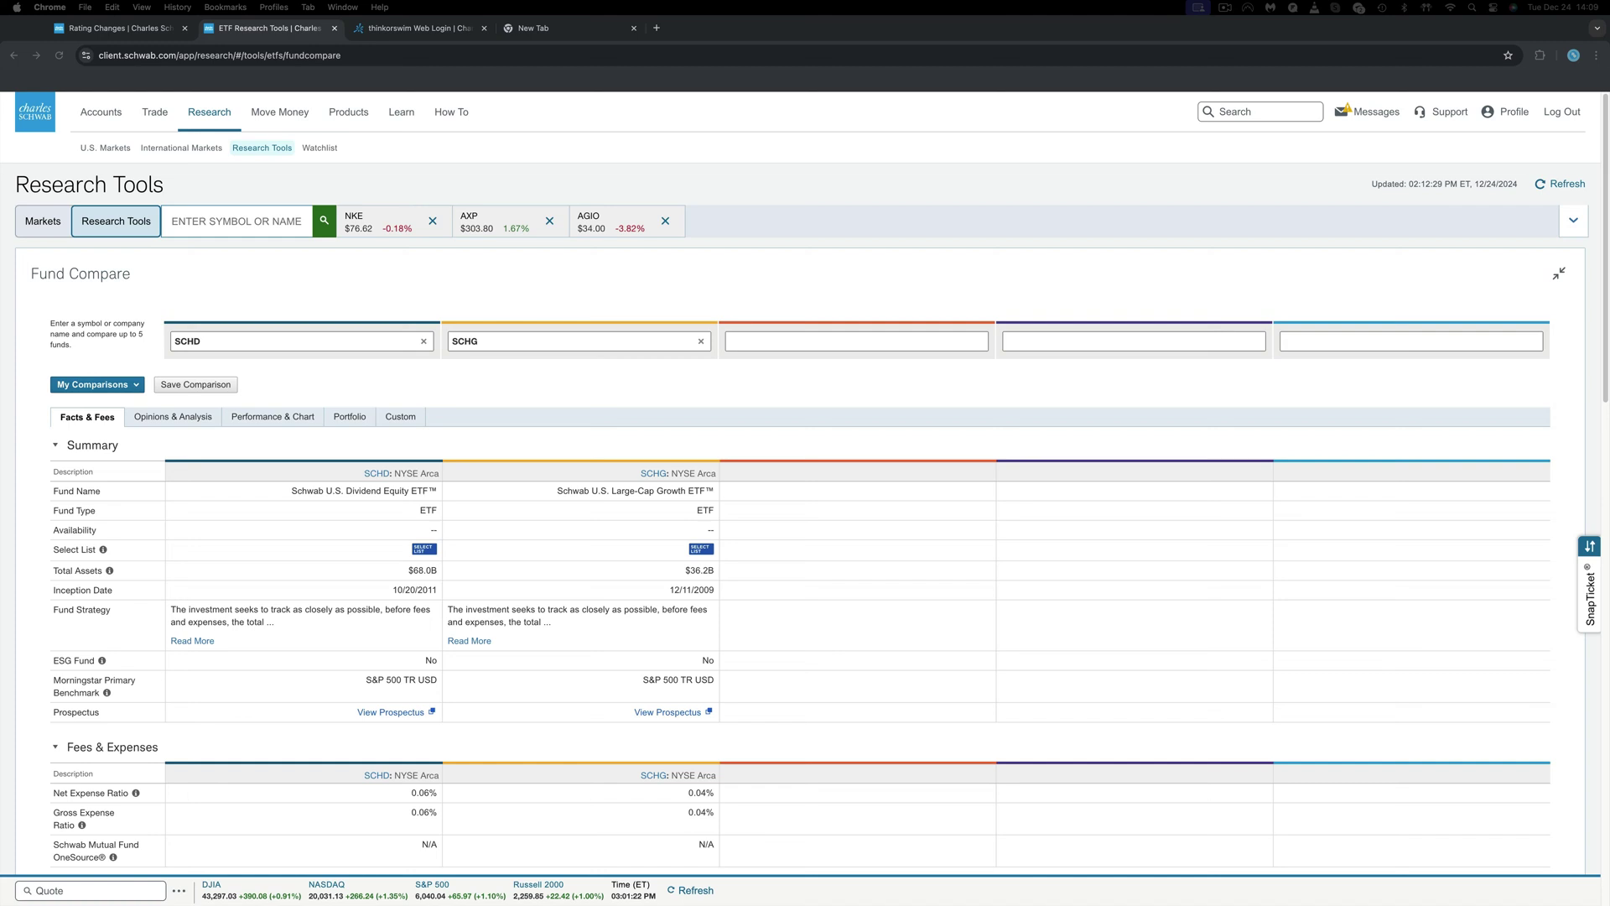
View both funds' Morningstar ratings and their growth of $10,000 comparison
scroll(168, 402, "down", 1)
left_click(163, 389)
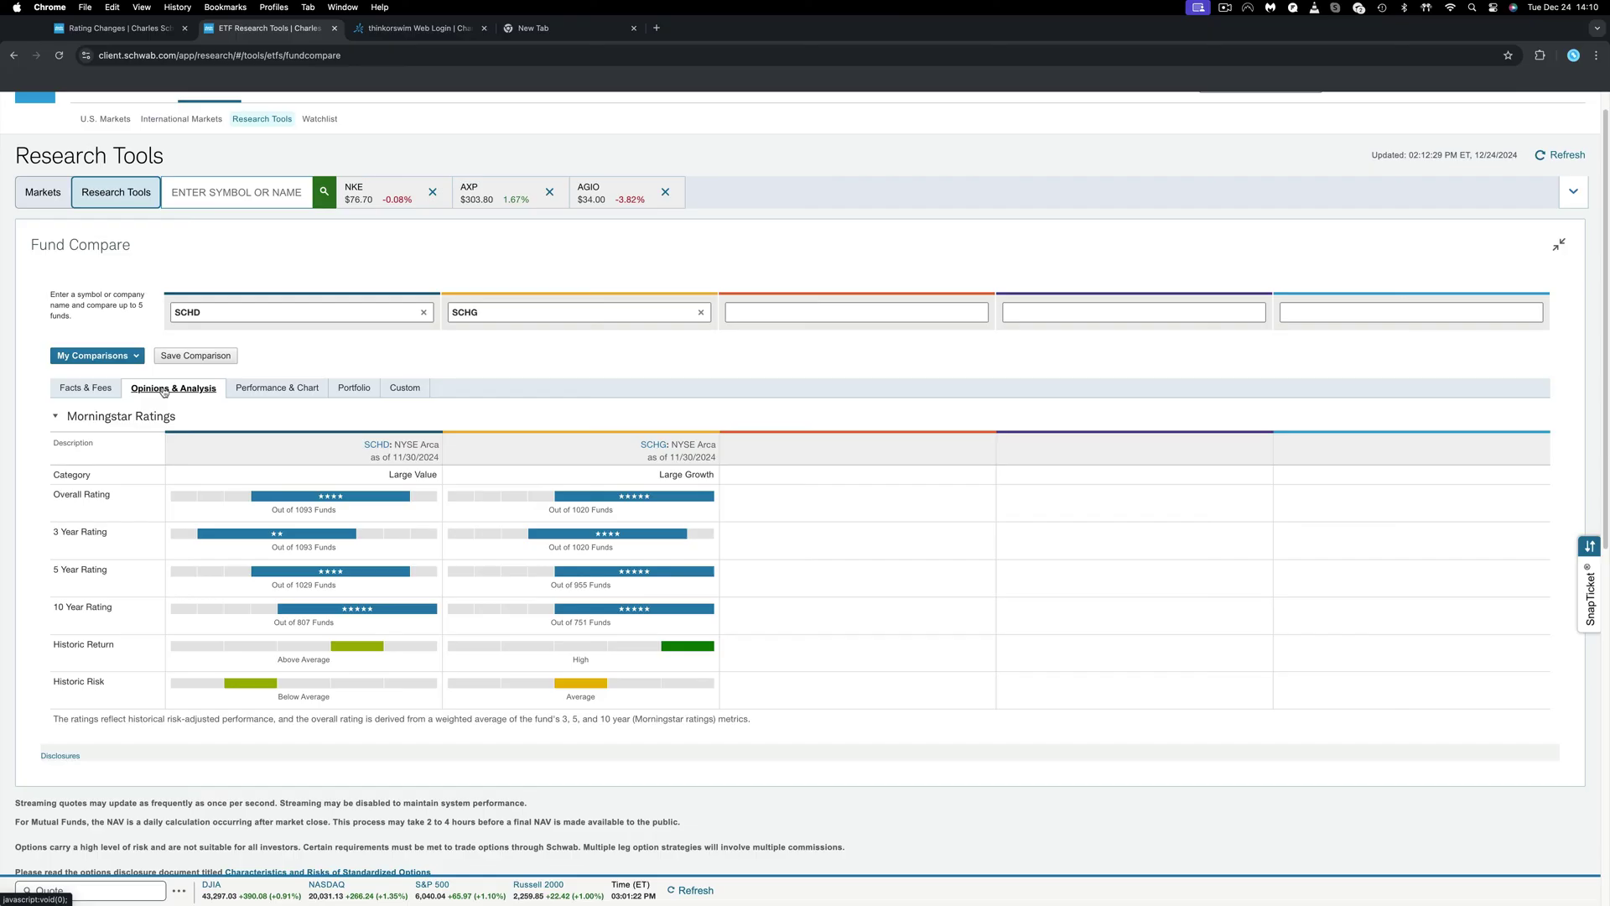
left_click(242, 390)
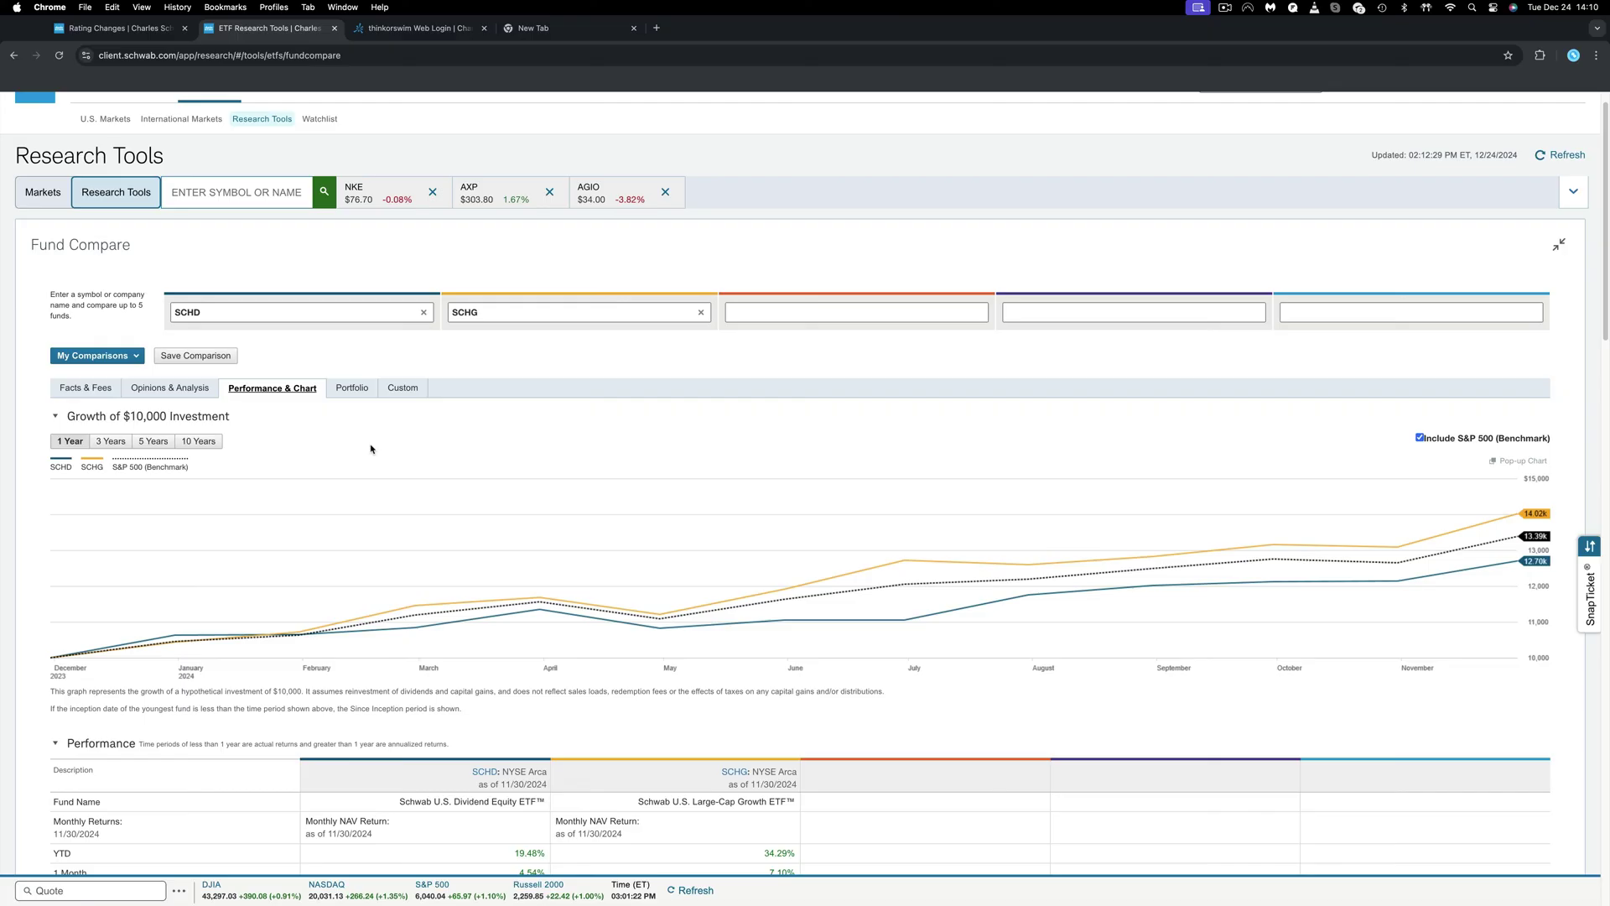
Review SCHD vs SCHG growth results, then launch thinkorswim Web from the Trade menu
scroll(370, 449, "down", 1)
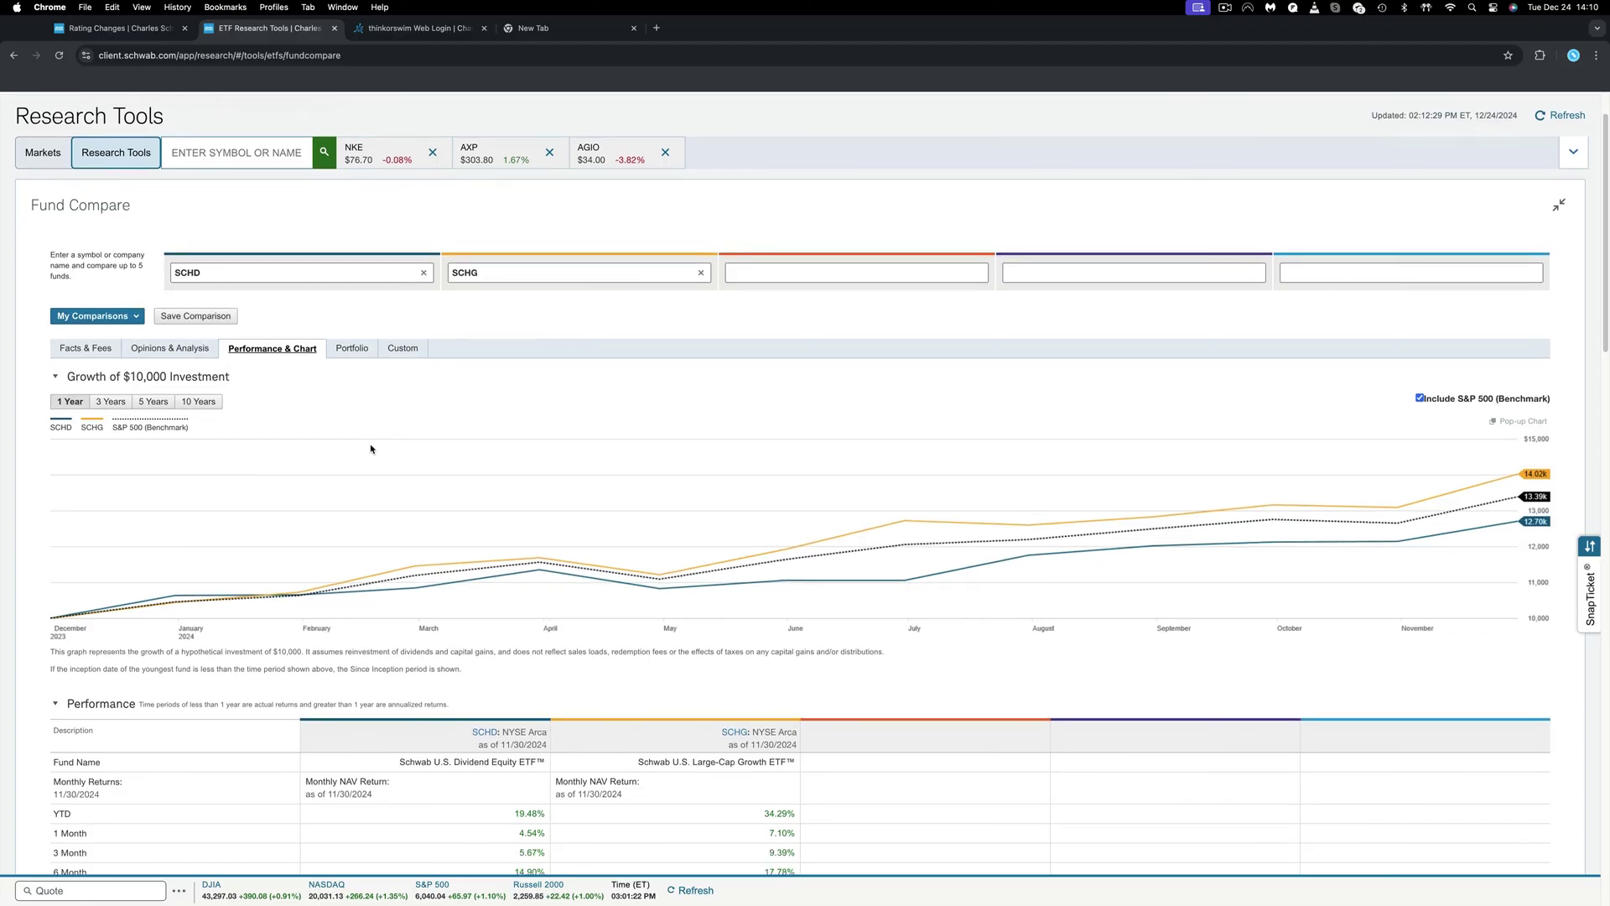
scroll(371, 448, "down", 1)
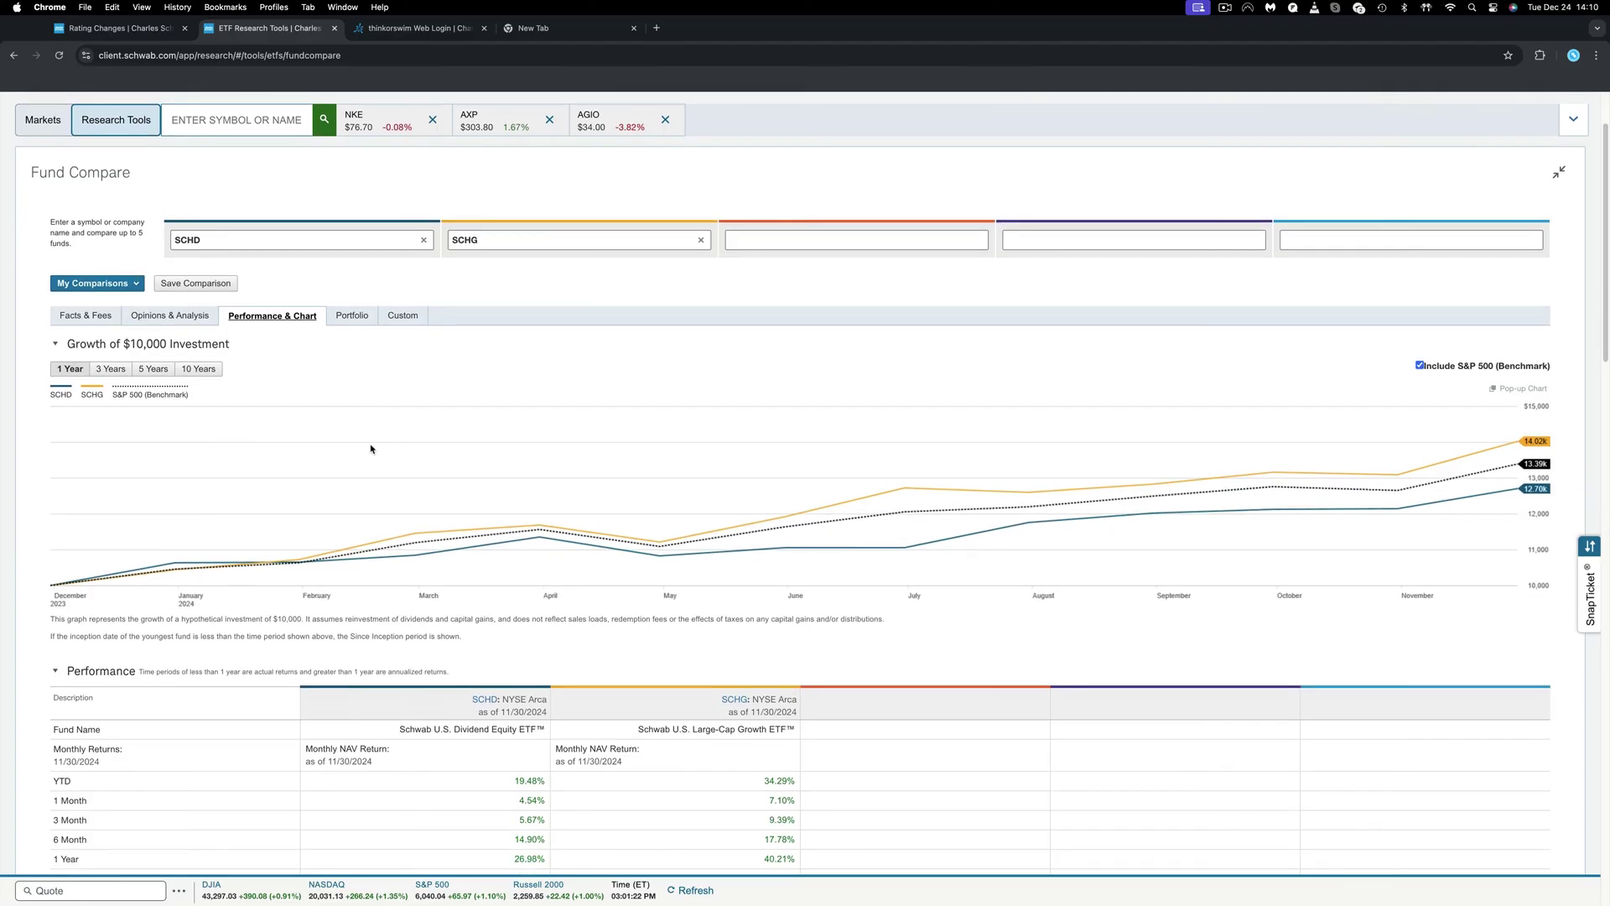
scroll(370, 449, "up", 2)
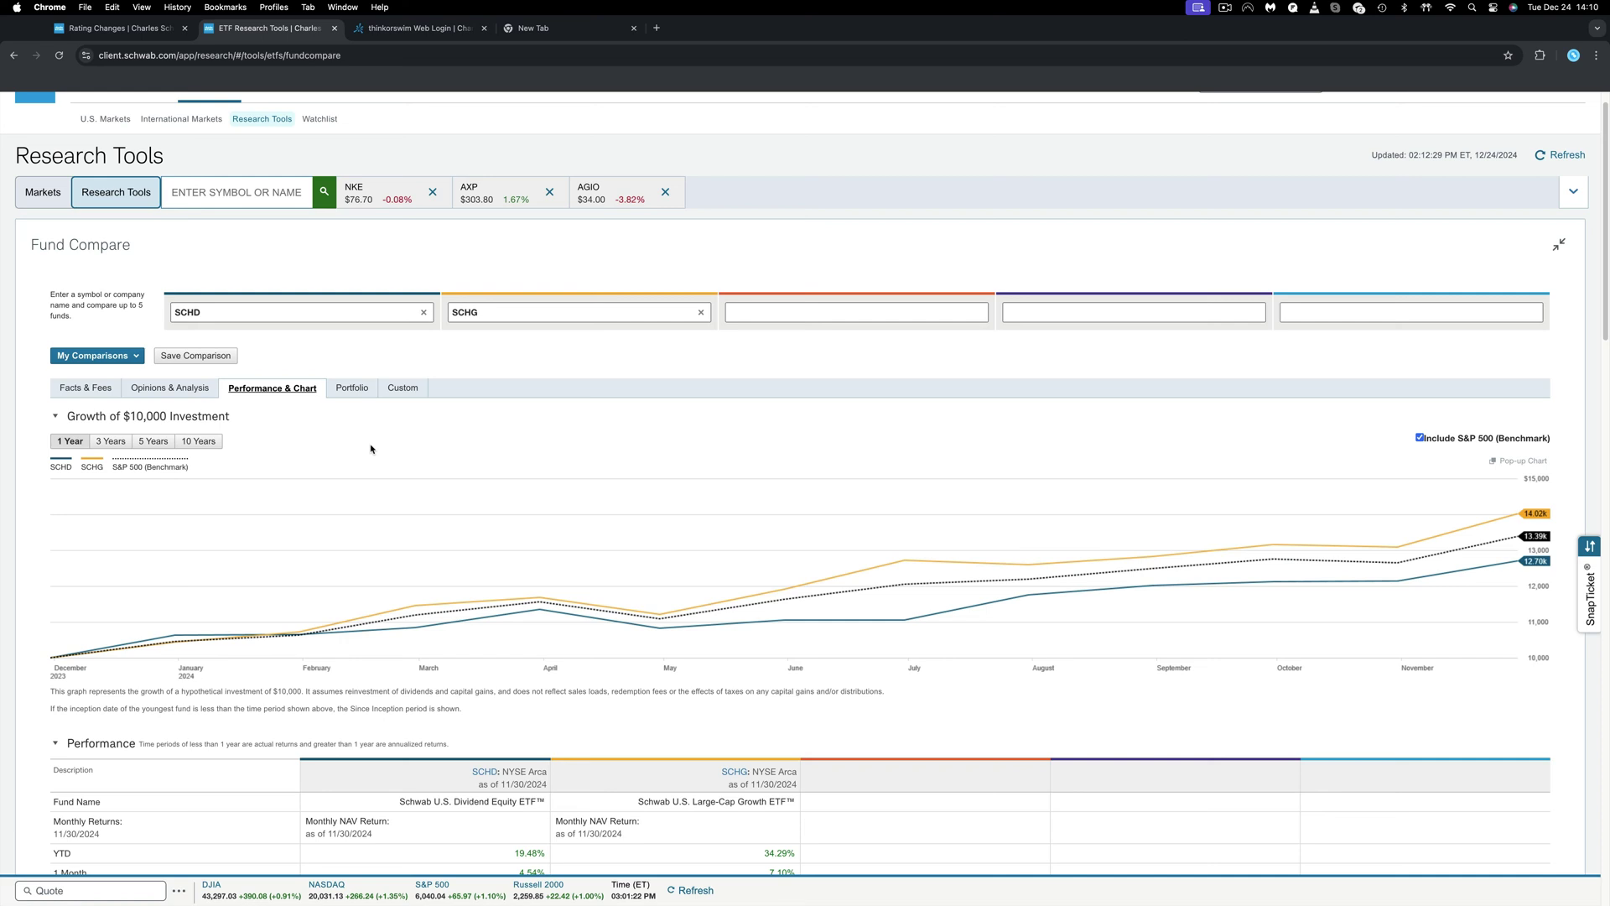
scroll(372, 449, "down", 1)
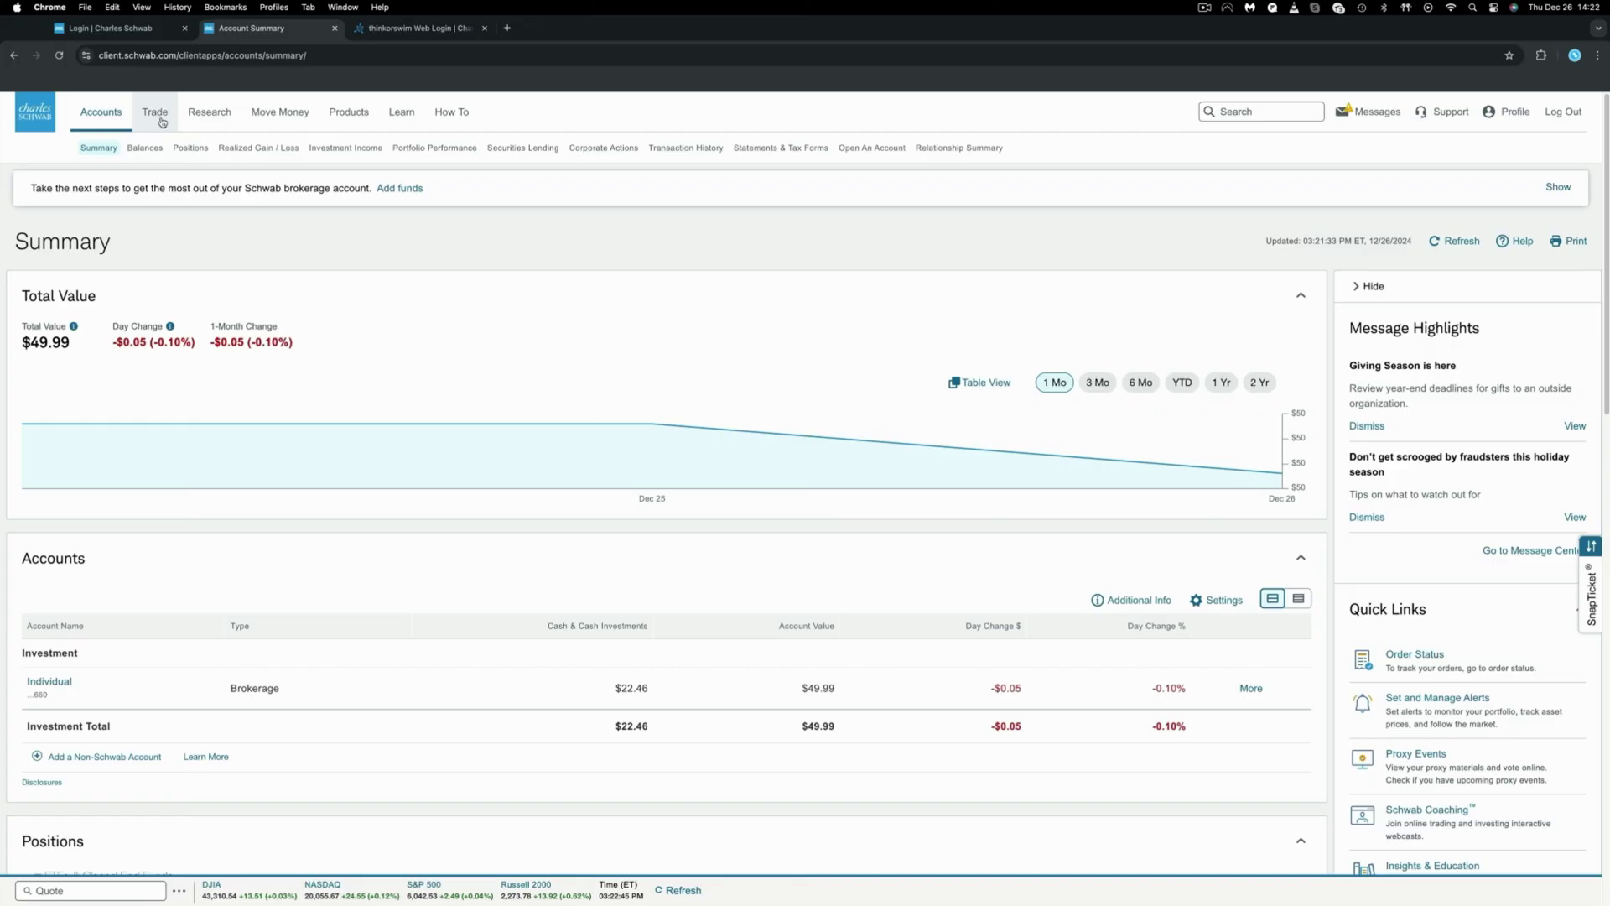
left_click(159, 117)
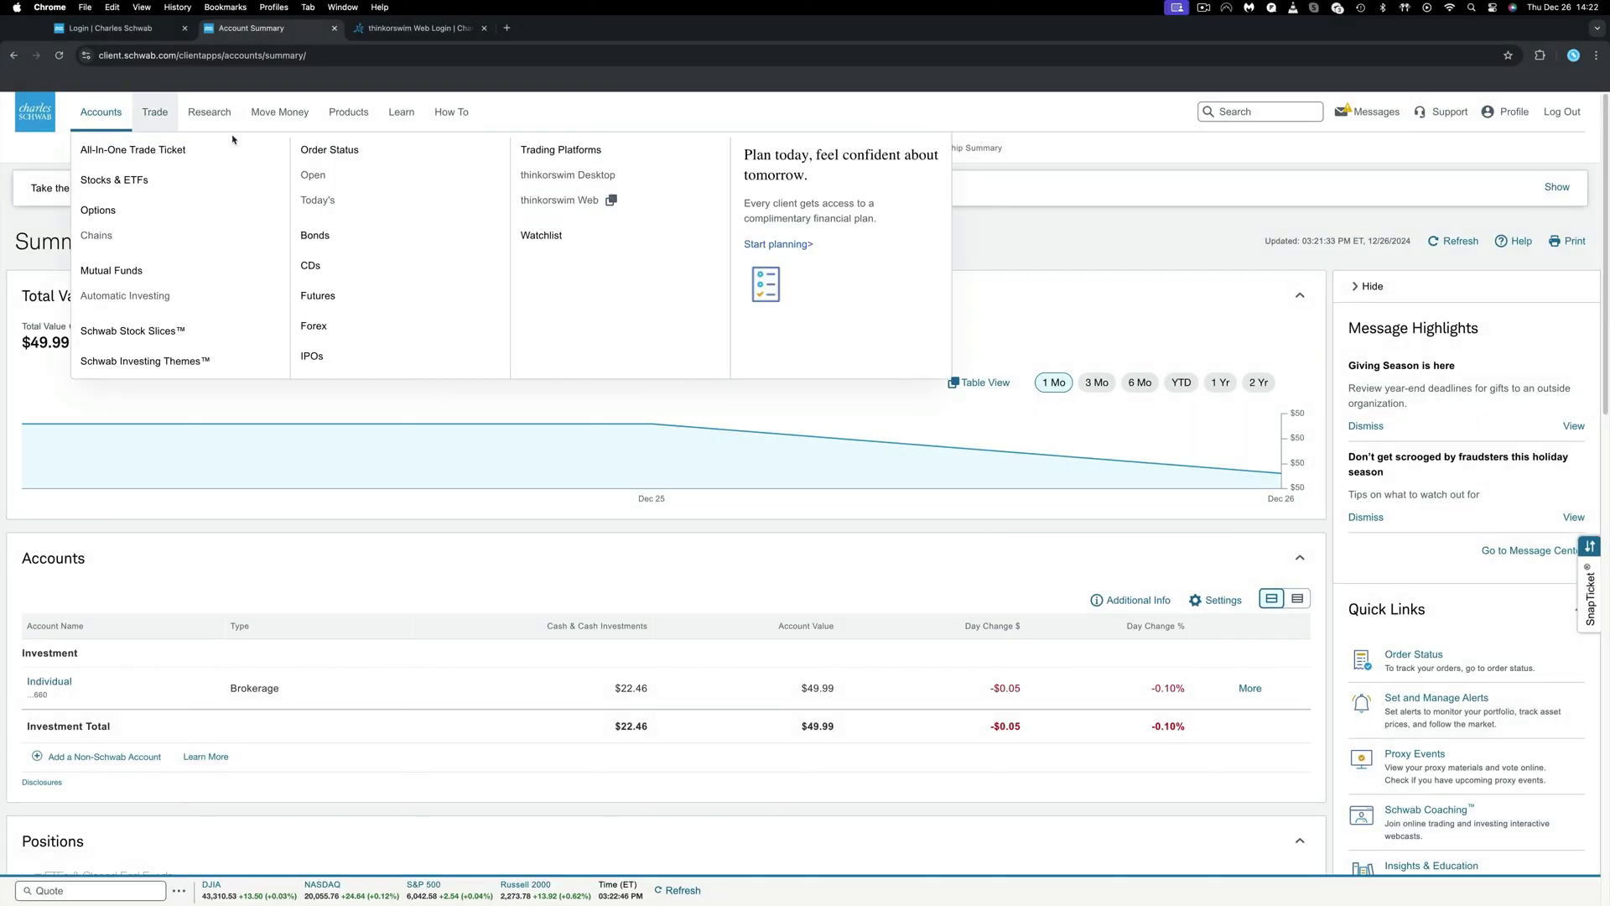
left_click(559, 199)
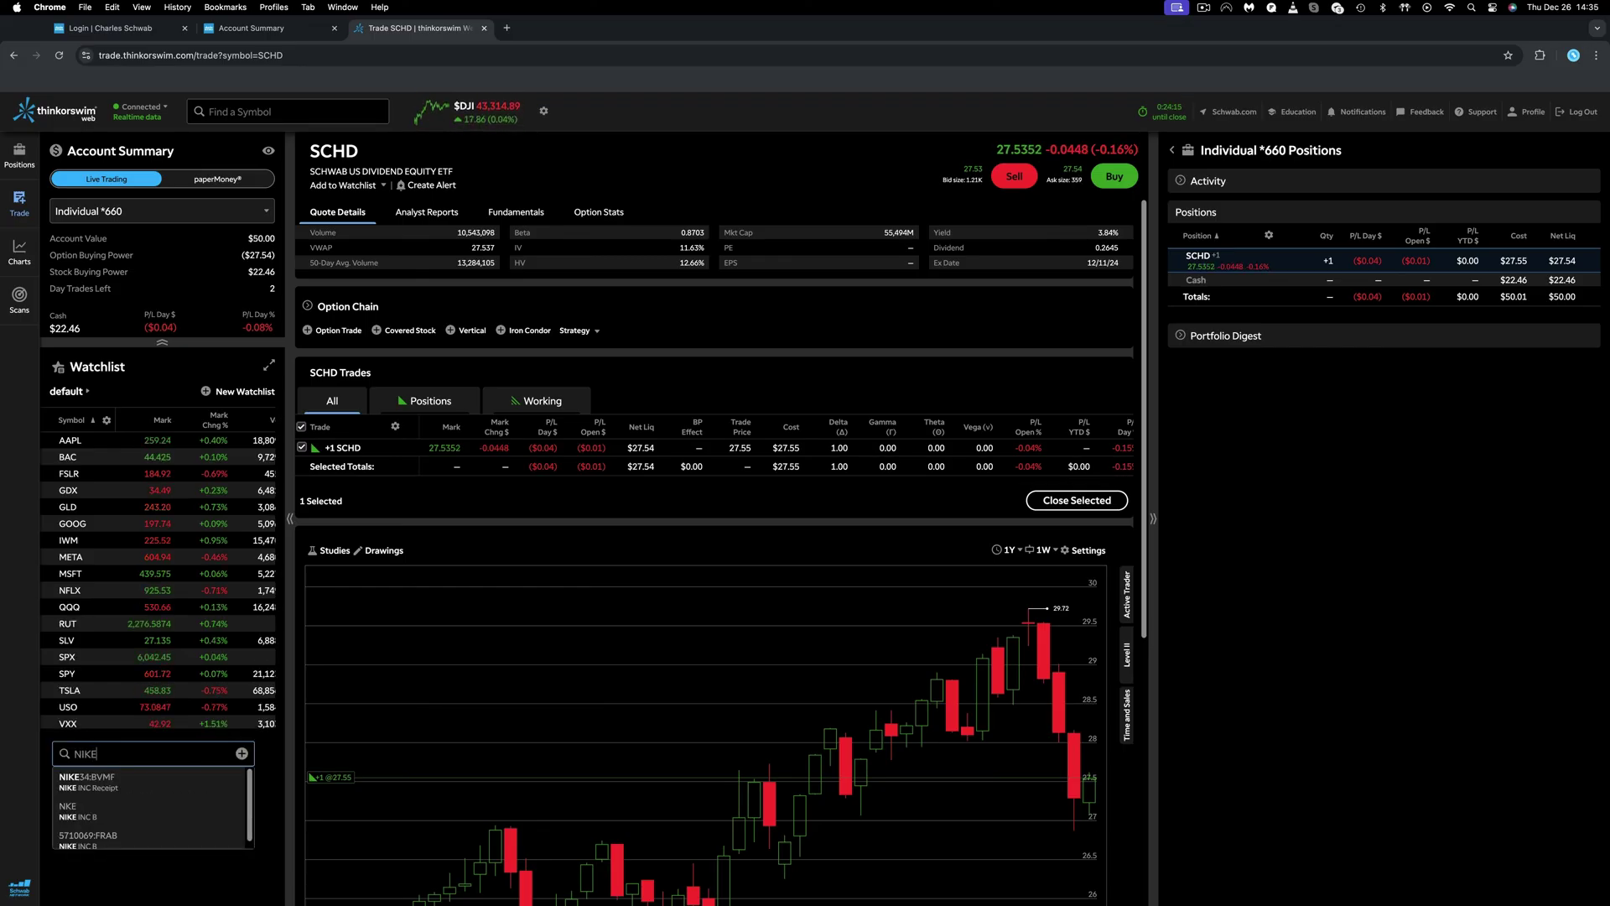
Add NKE to the watchlist, then remove it by dragging its row to Delete
left_click(122, 810)
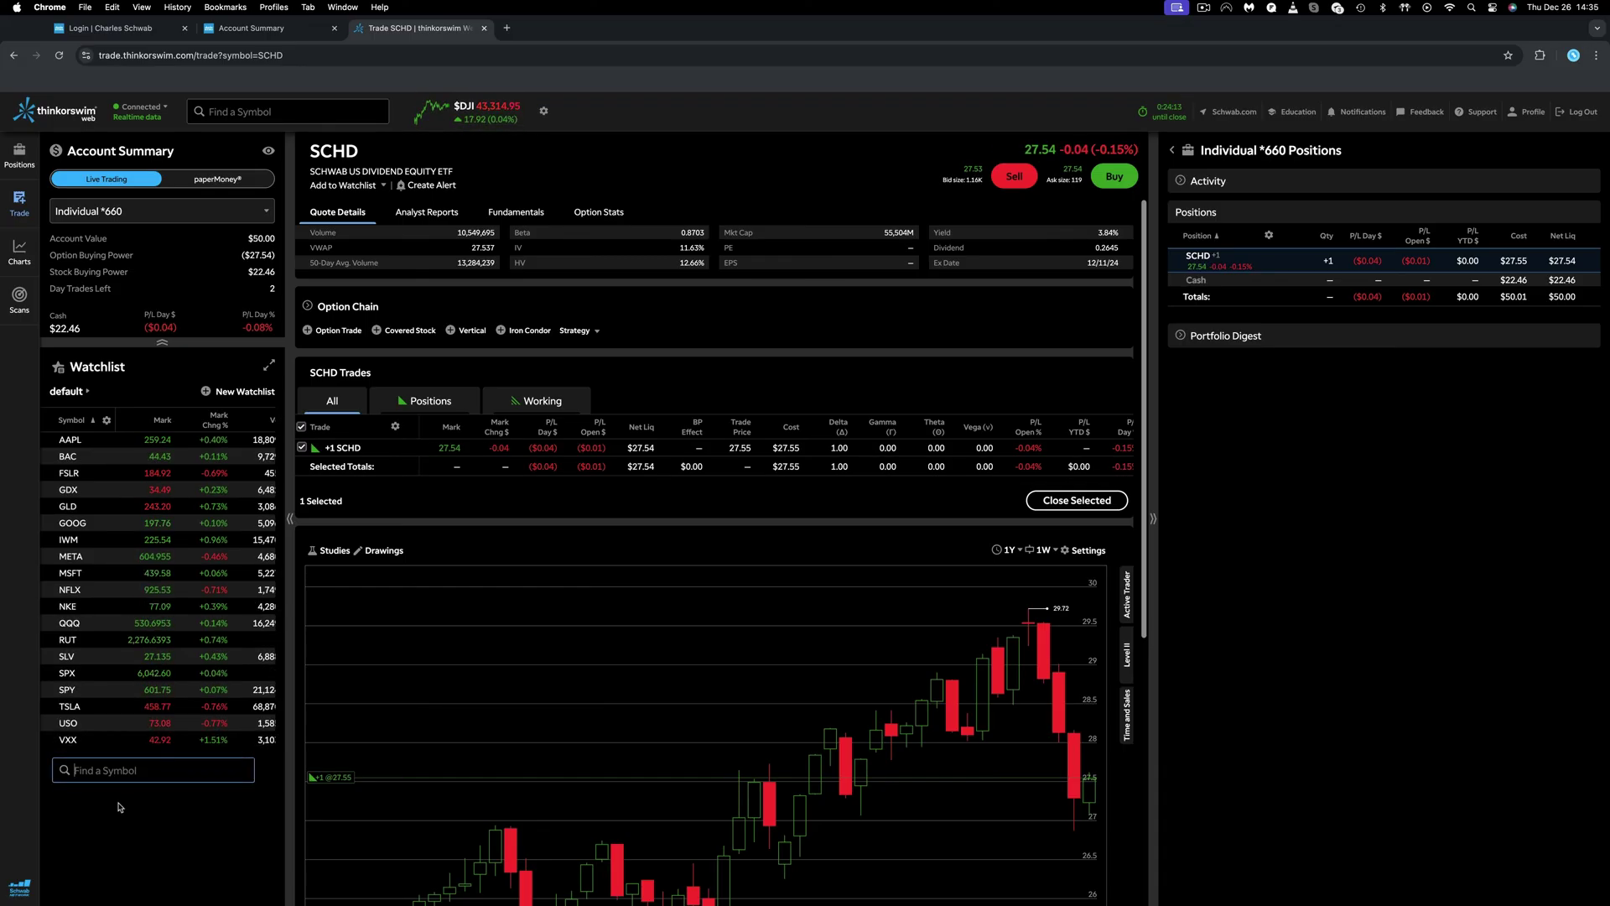
mouse_move(103, 606)
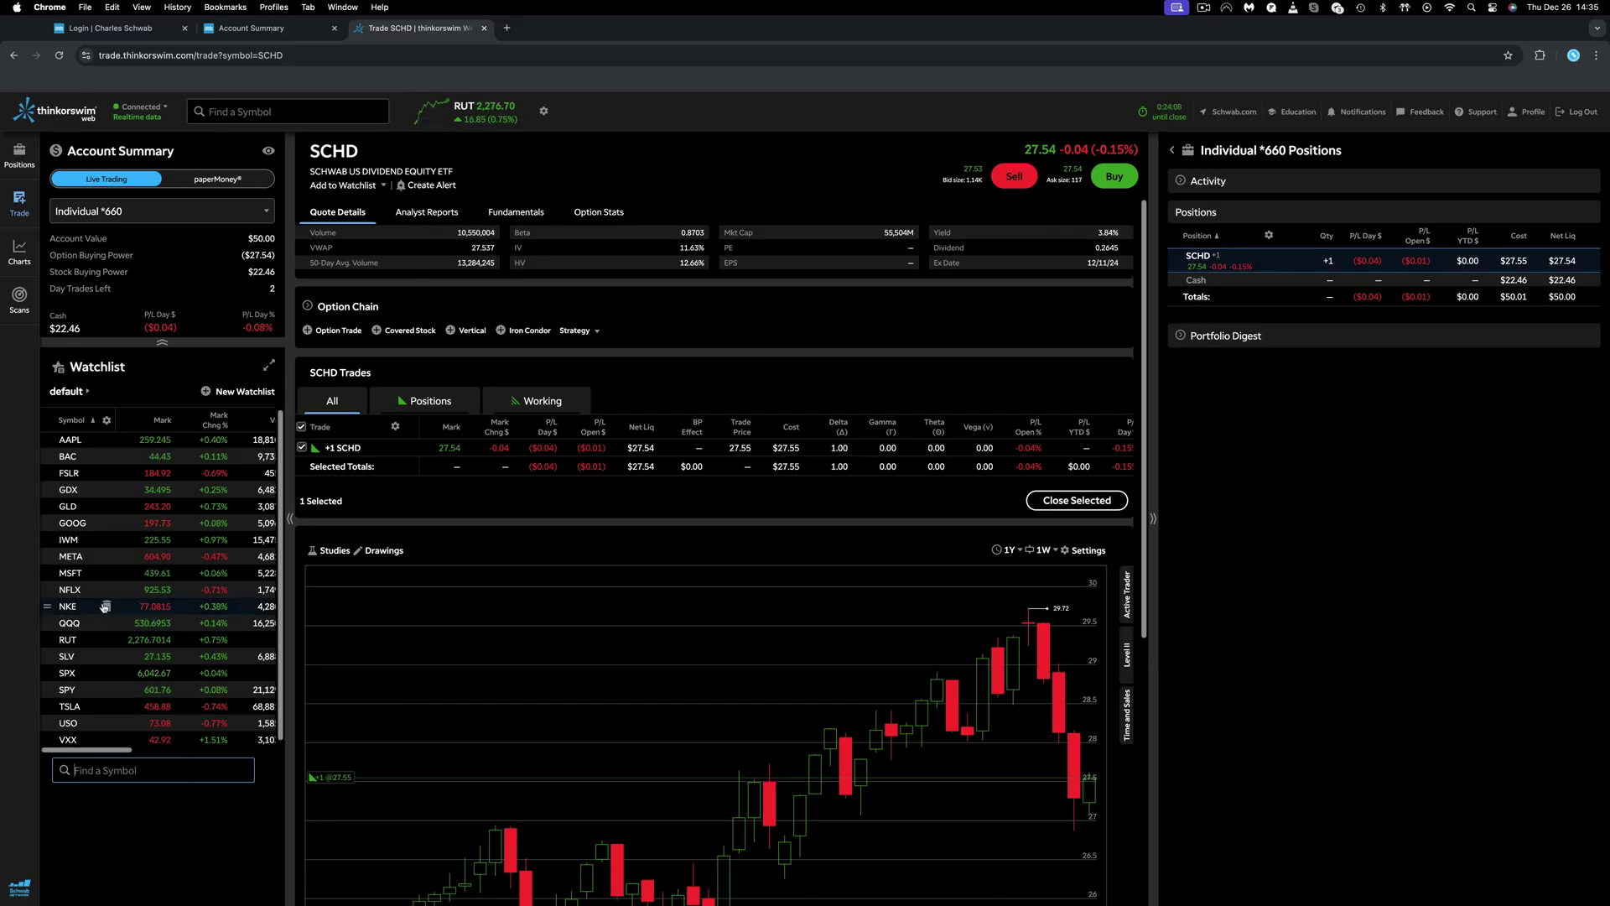
left_click(105, 605)
left_click(102, 606)
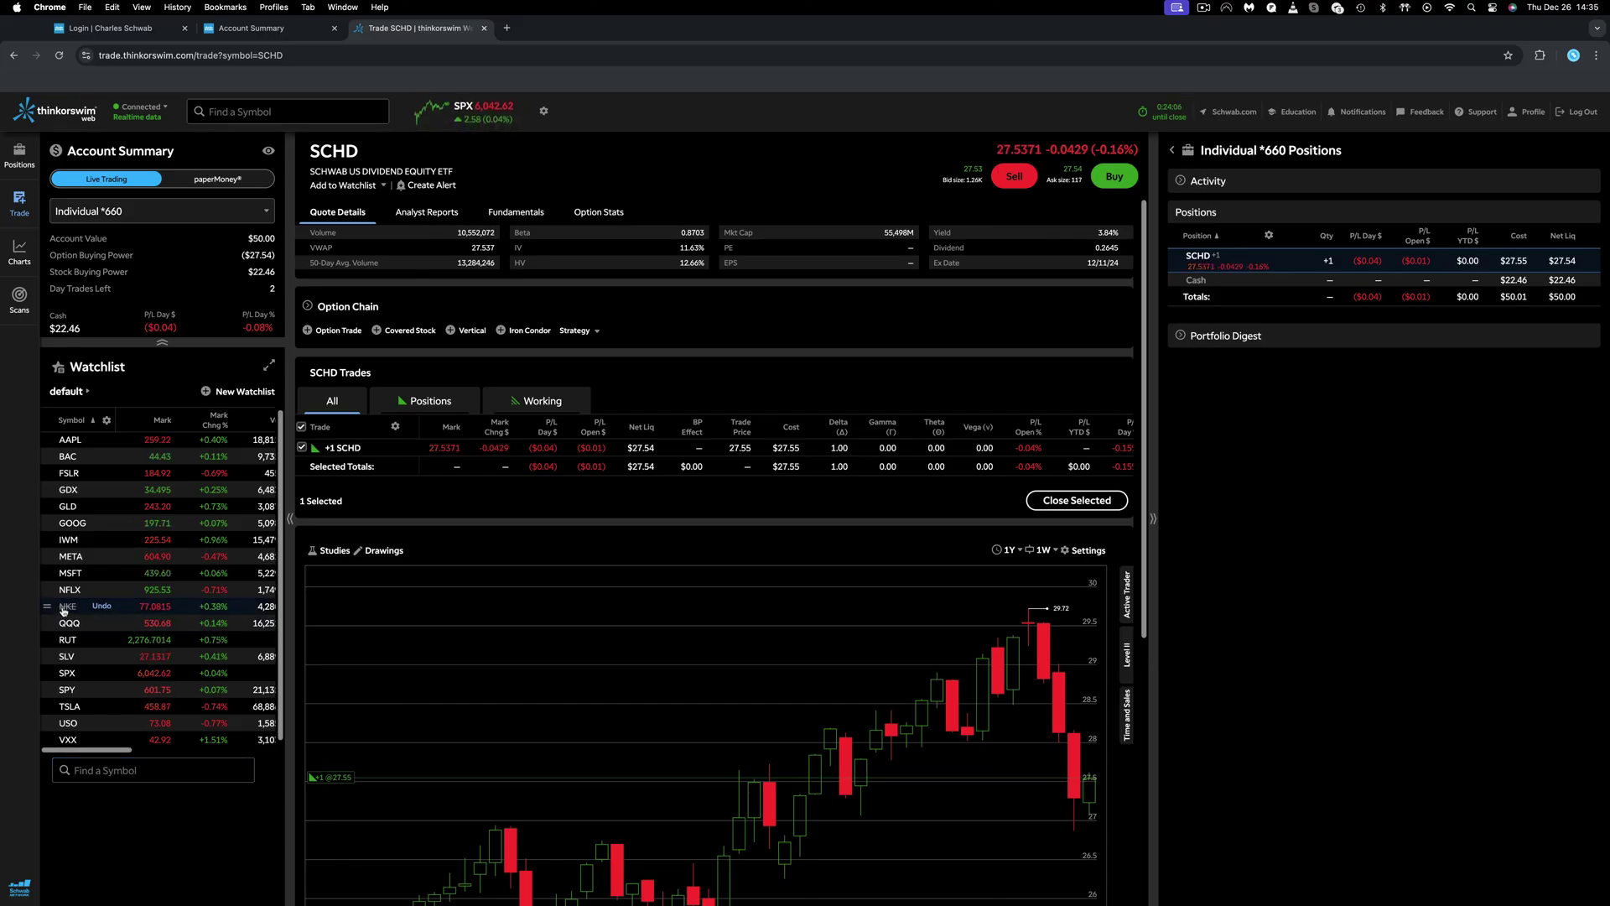
left_click_drag(73, 605, 217, 664)
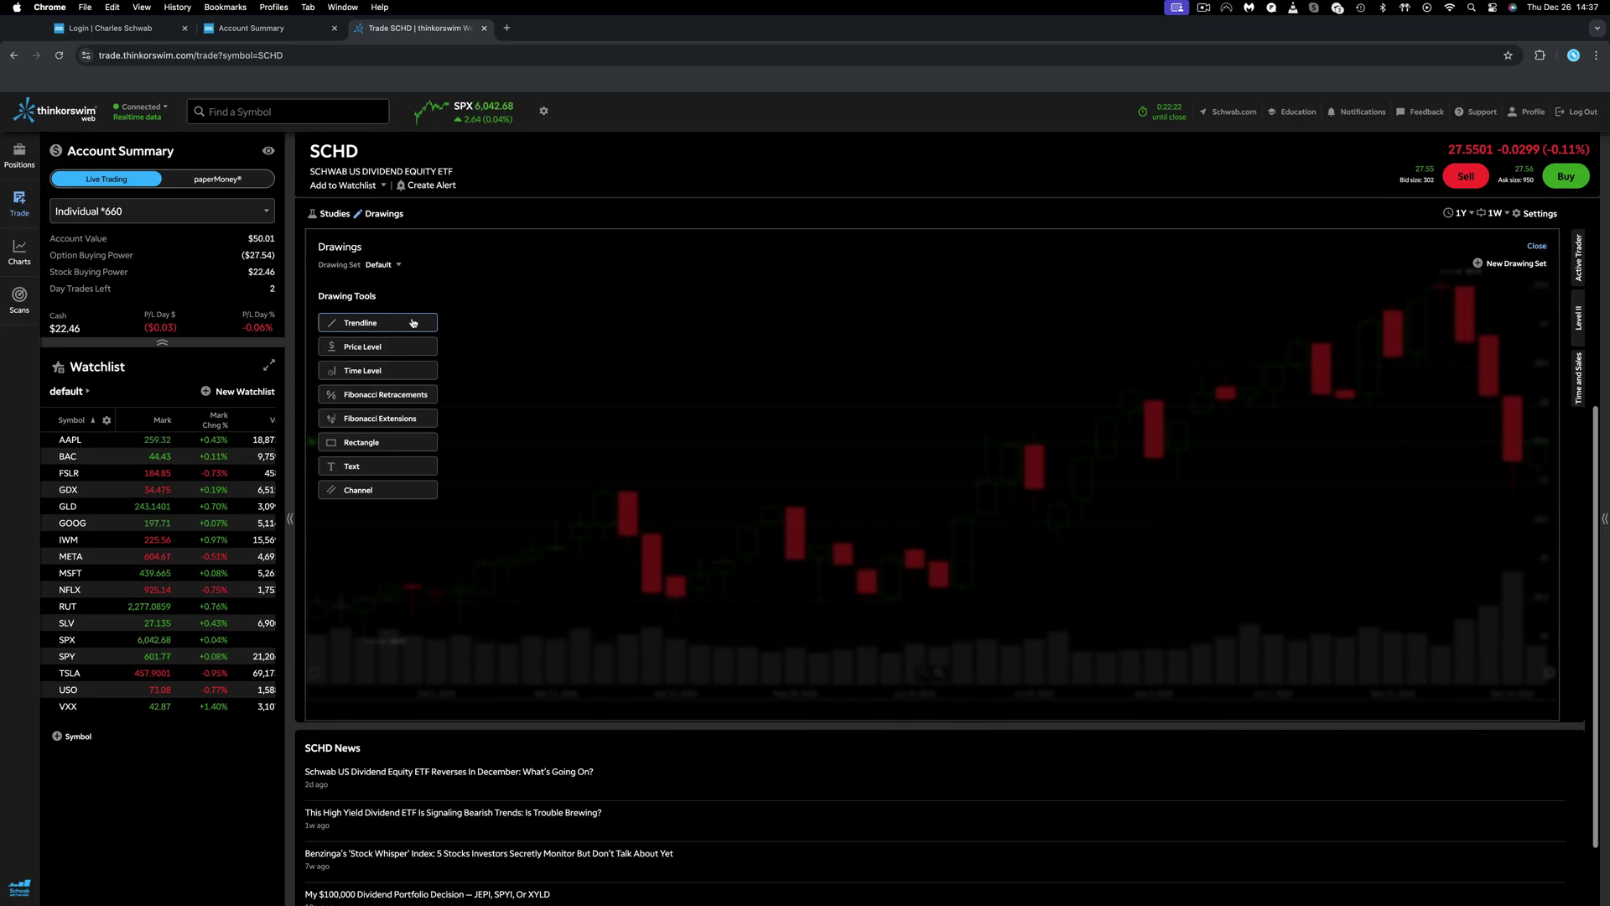
Add a MACD study beneath the SCHD price chart and close the studies list
left_click(334, 214)
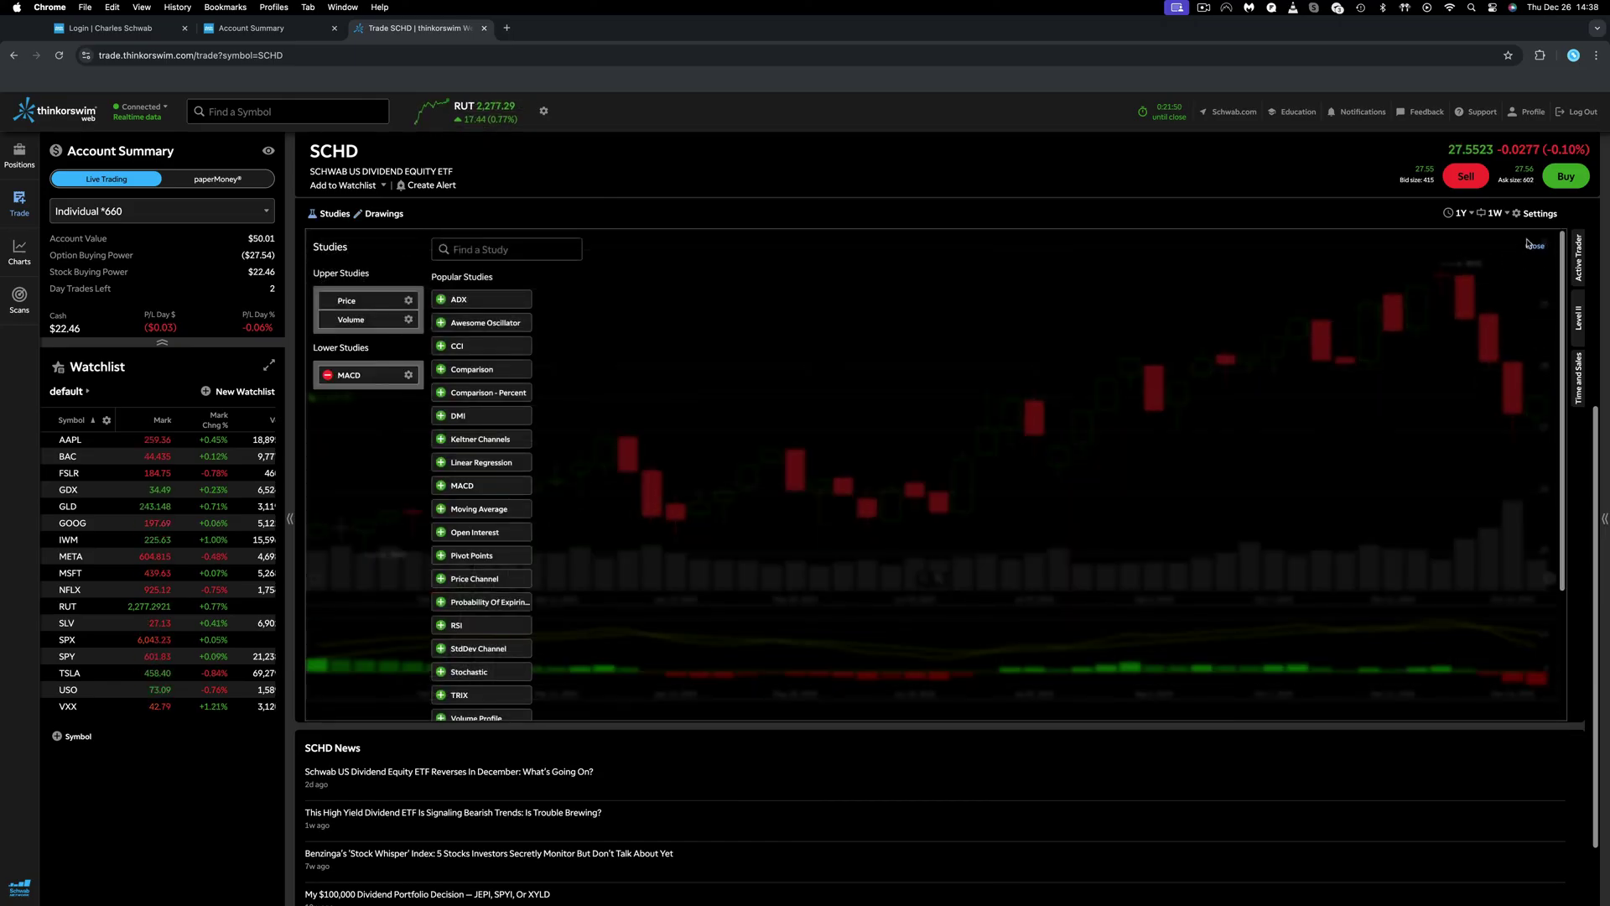
left_click(1532, 245)
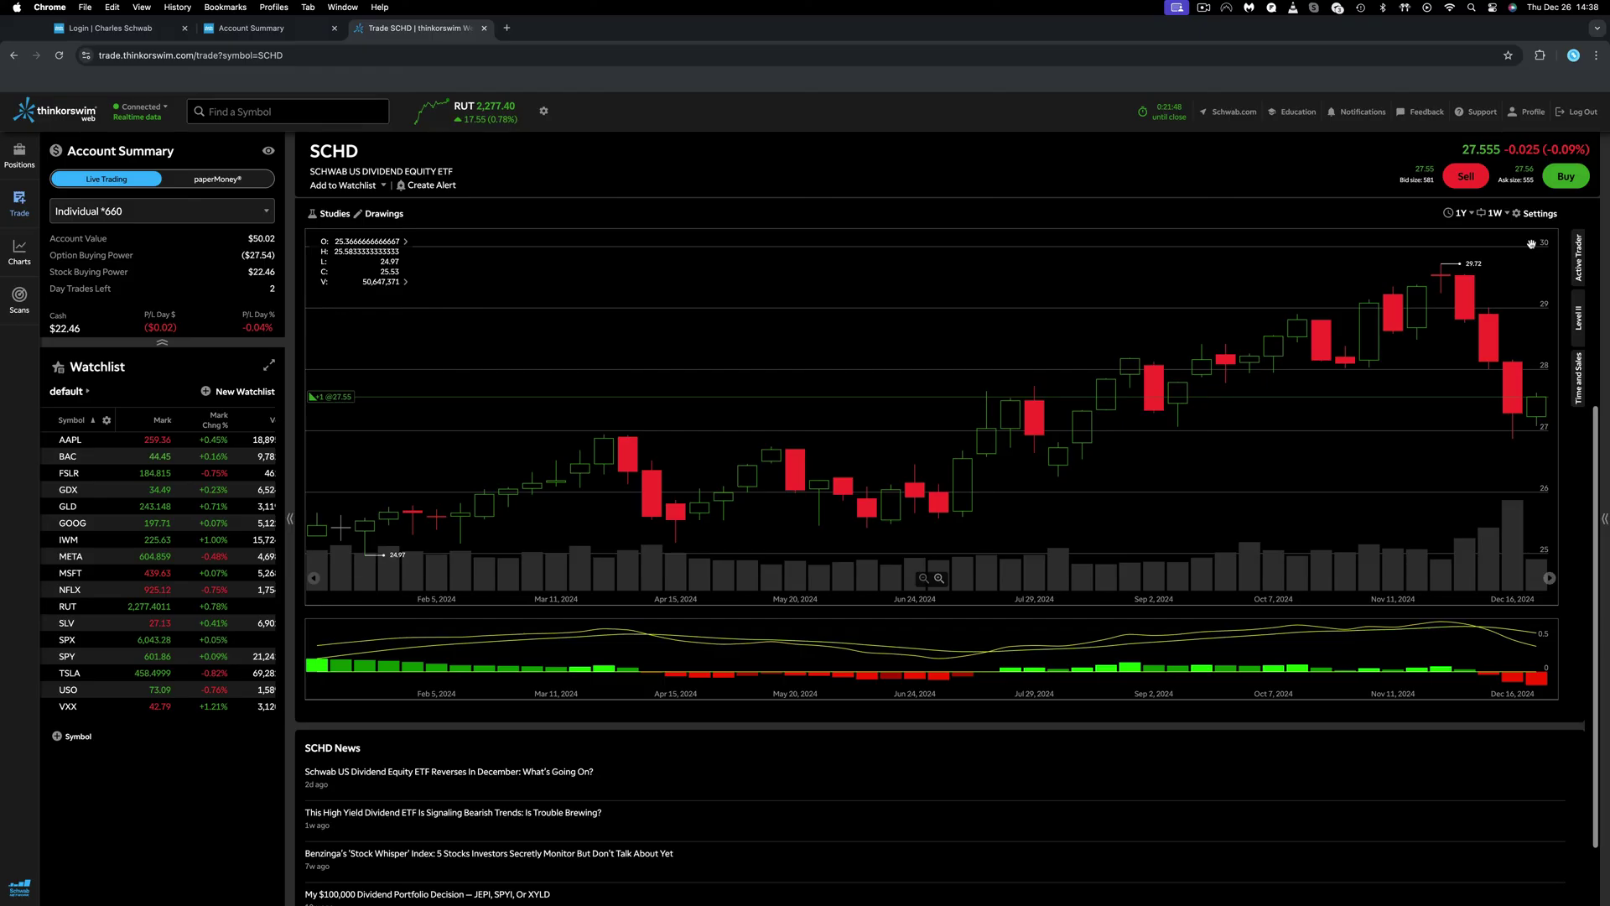